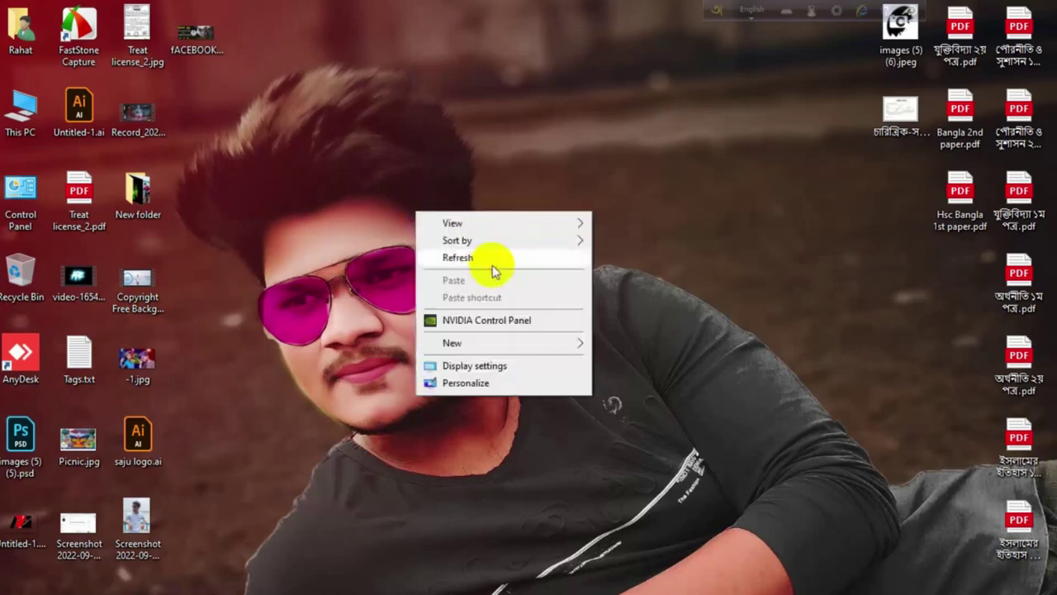
- Refresh the Windows desktop and bring Photoshop to the front
right_click(453, 192)
click(513, 238)
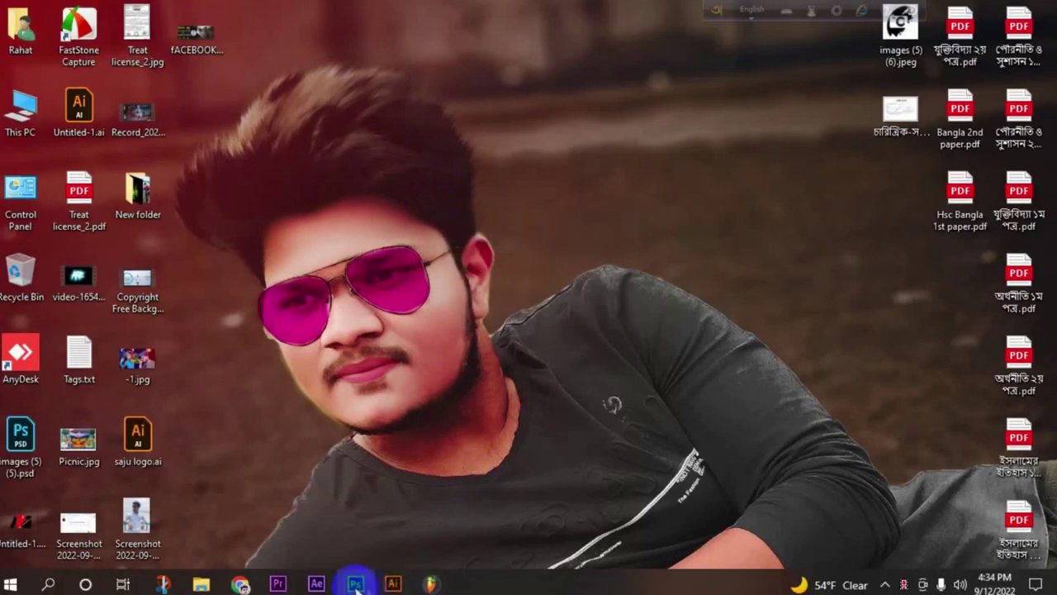
click(355, 580)
click(27, 234)
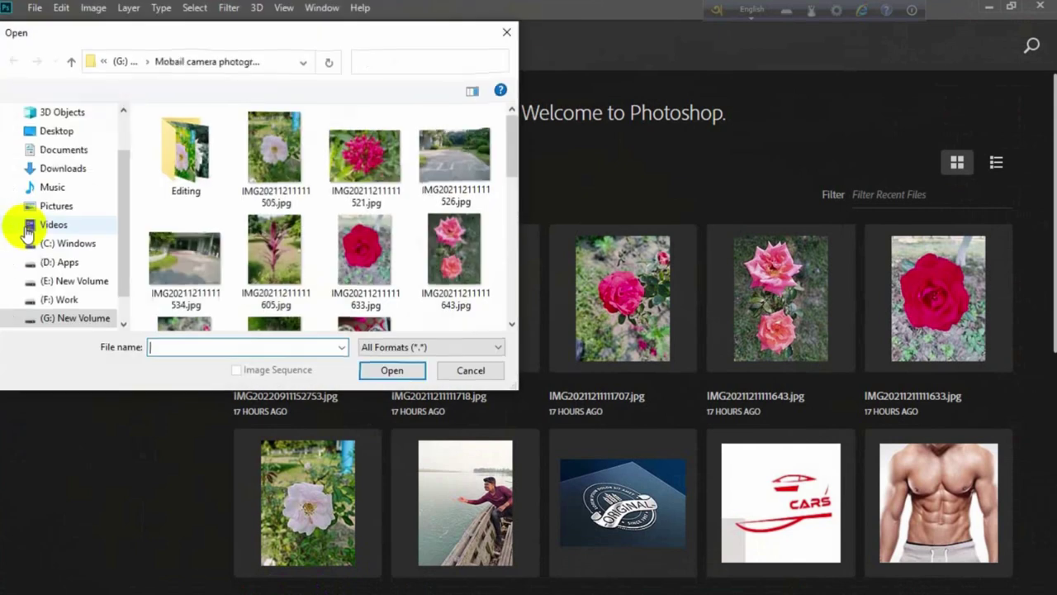
- Load the photo pexels-phil-nguyen-1279921.jpg from the Downloads folder
click(63, 168)
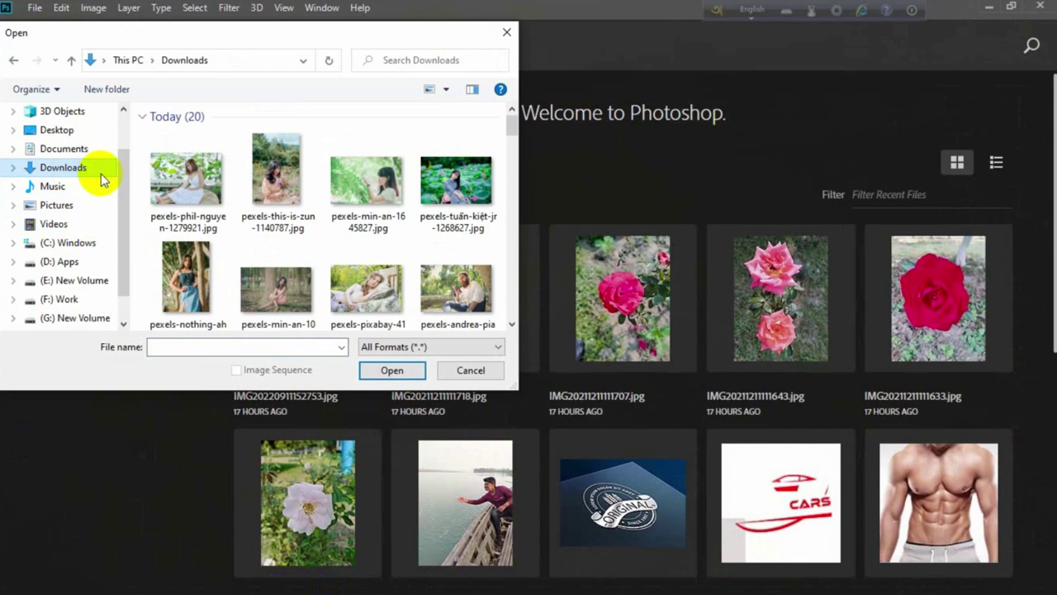
click(204, 179)
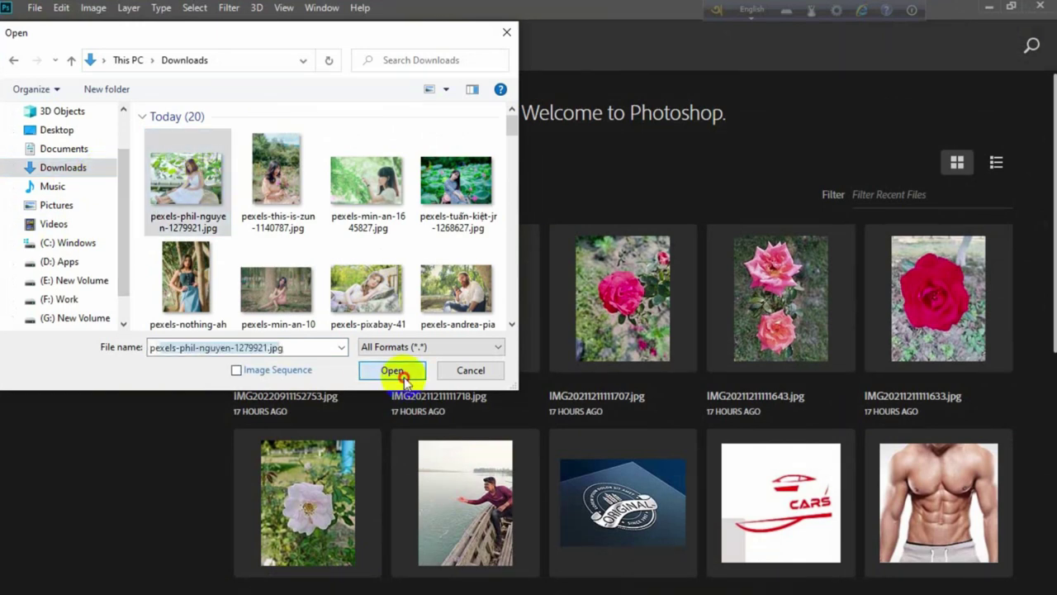
click(393, 371)
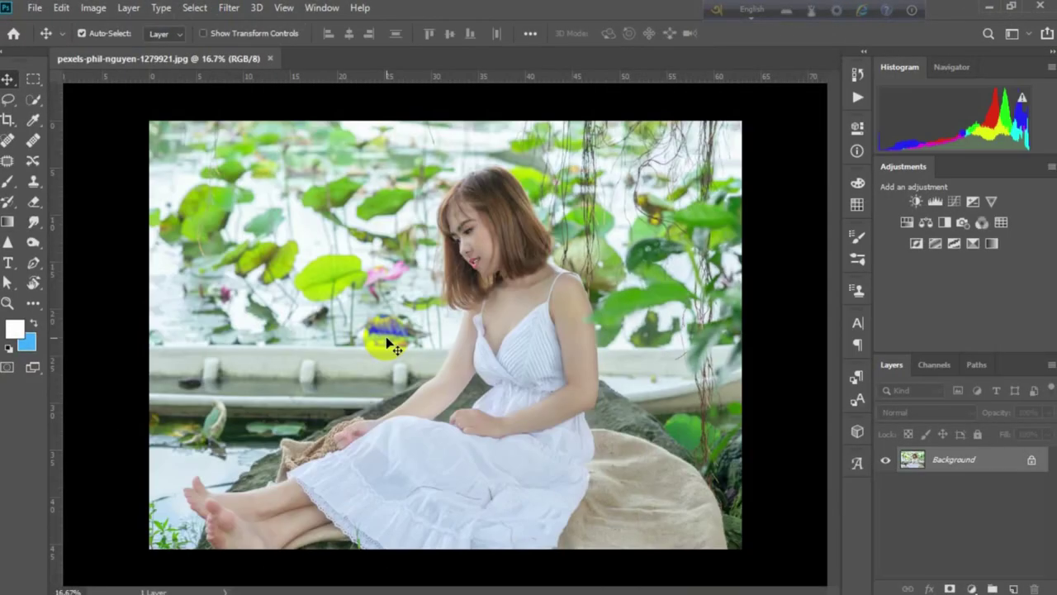
- Create a Background copy layer above the Background layer
scroll(394, 324, down, 1)
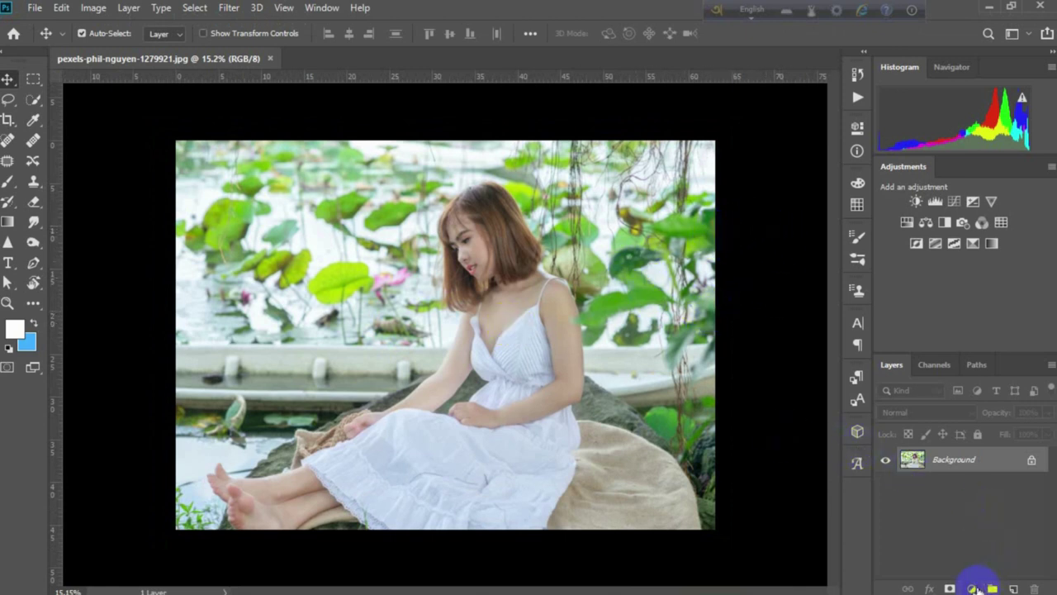
drag(1000, 459, 1013, 588)
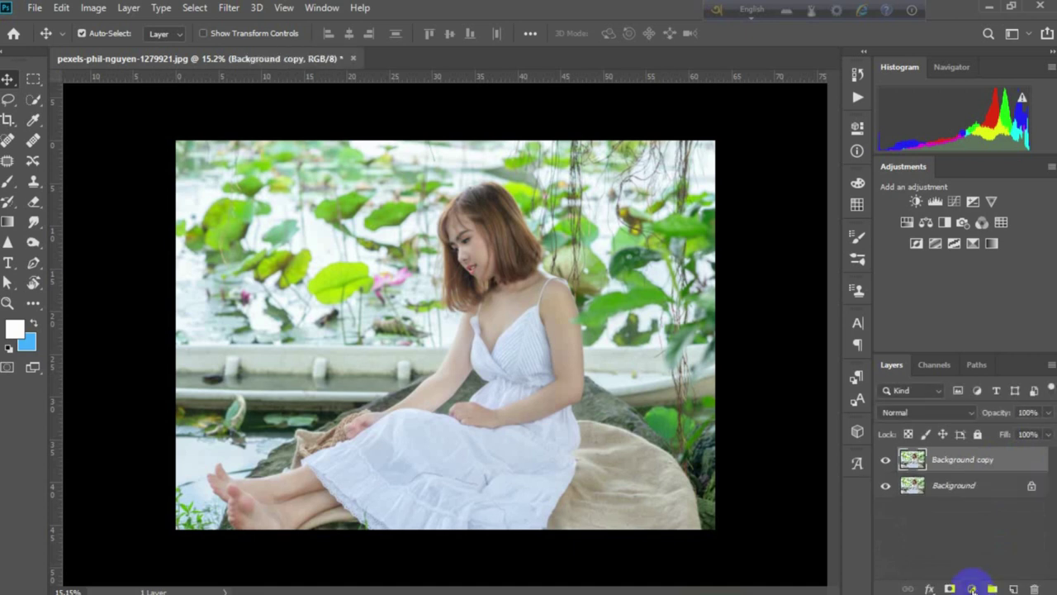
- Add a Selective Color layer with Reds at Yellow 10% and Black -50%
click(972, 588)
click(979, 581)
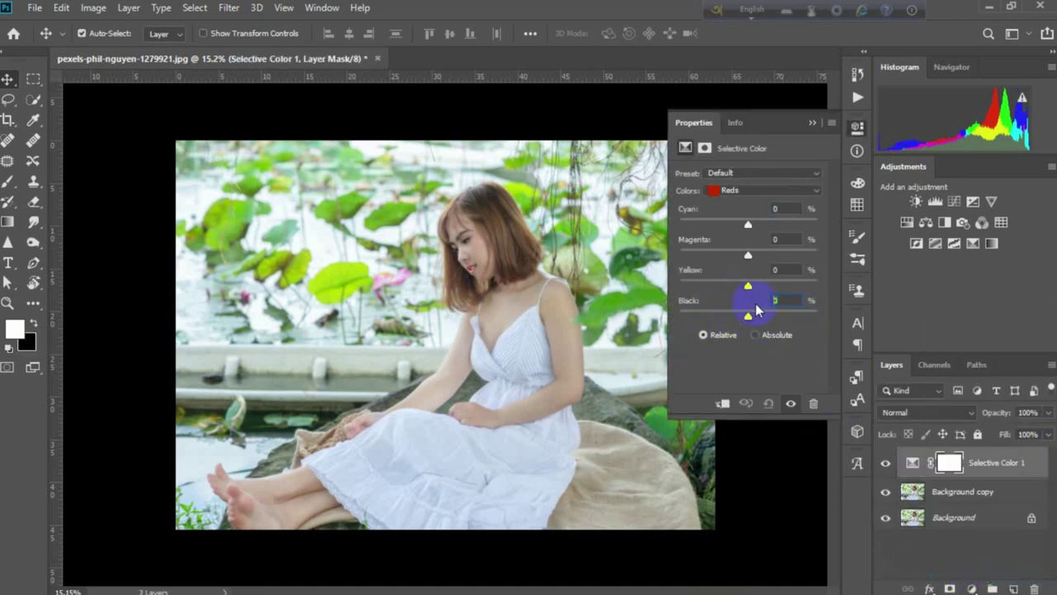
text(50)
key(Return)
click(799, 273)
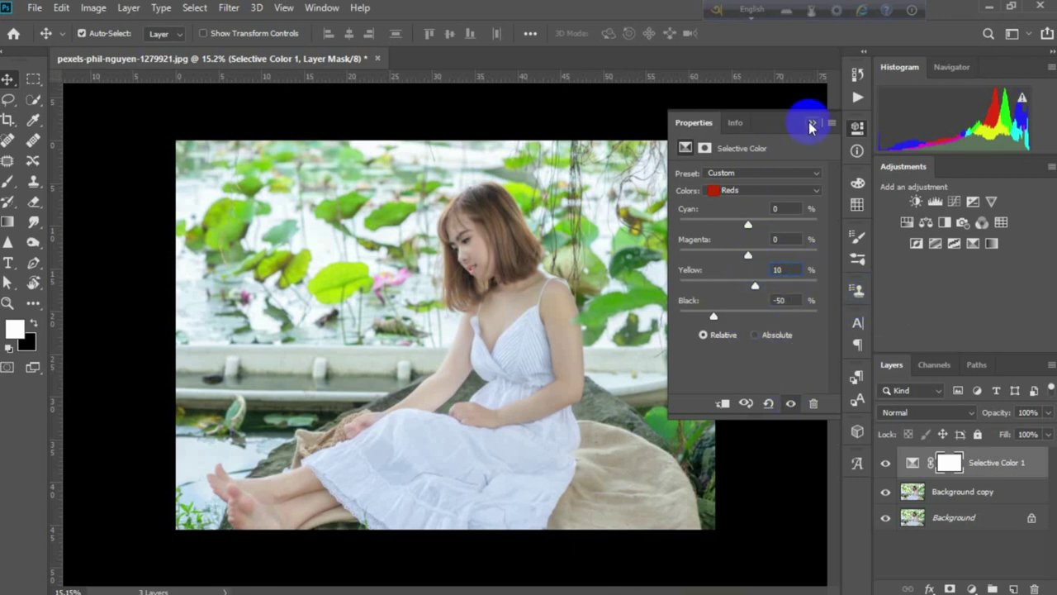
click(810, 125)
- Add a Vibrance layer at -20, then a Channel Mixer adjustment layer
click(972, 588)
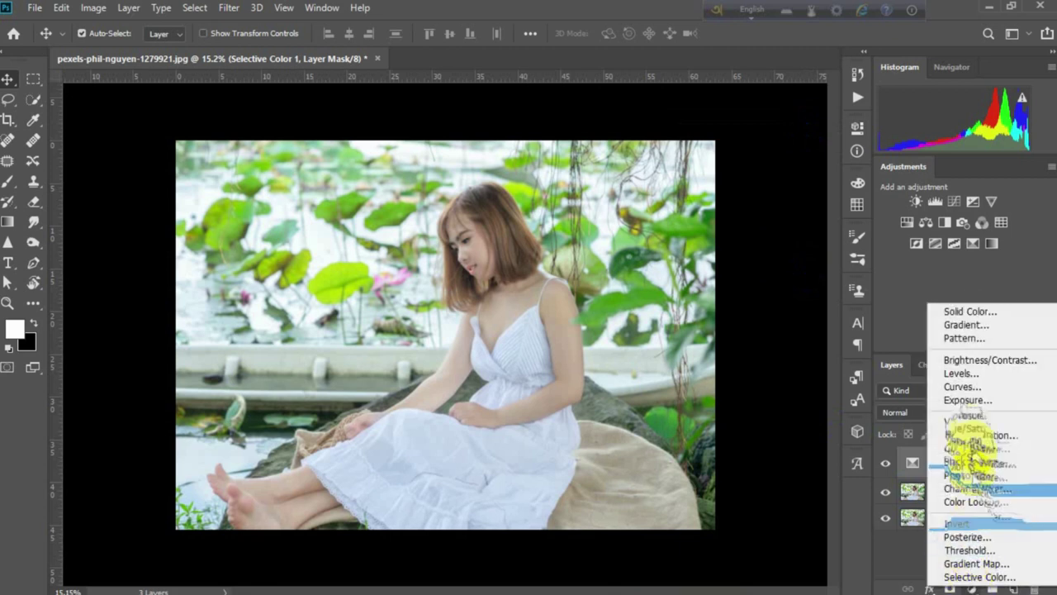
click(968, 416)
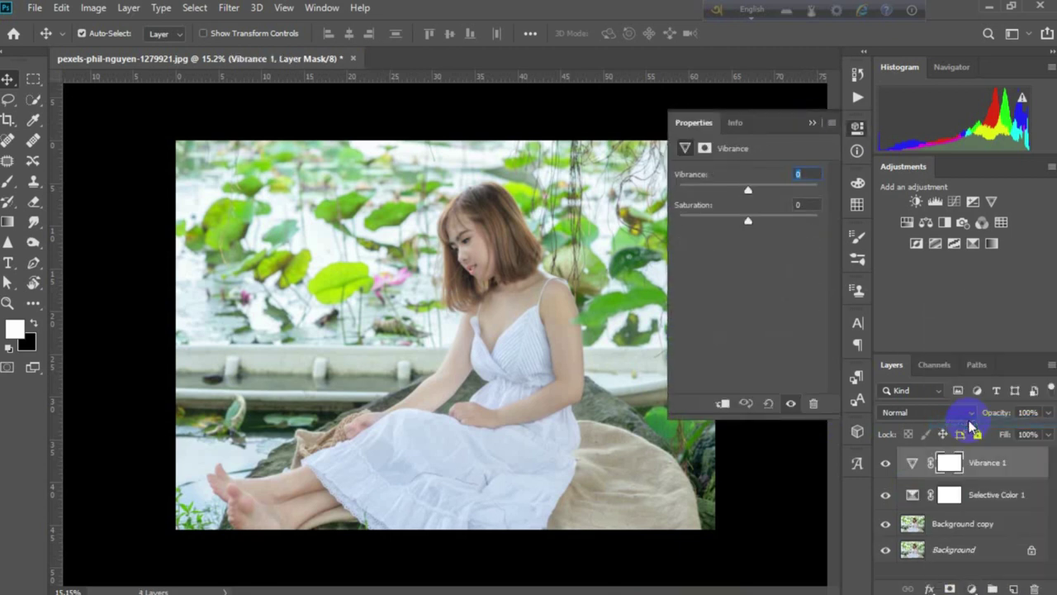
click(813, 175)
text(-20)
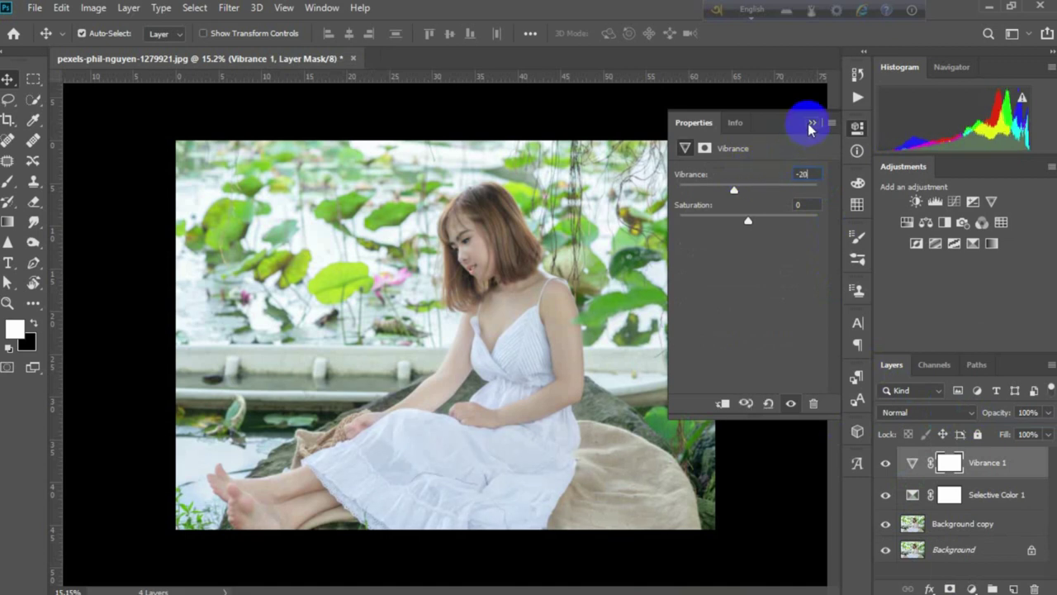
click(810, 126)
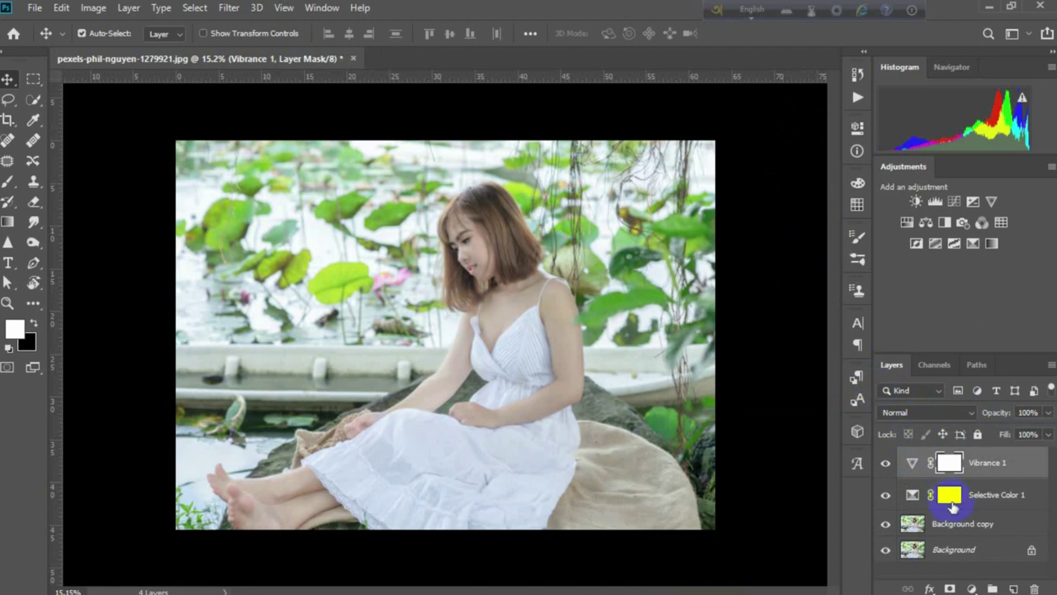
click(972, 588)
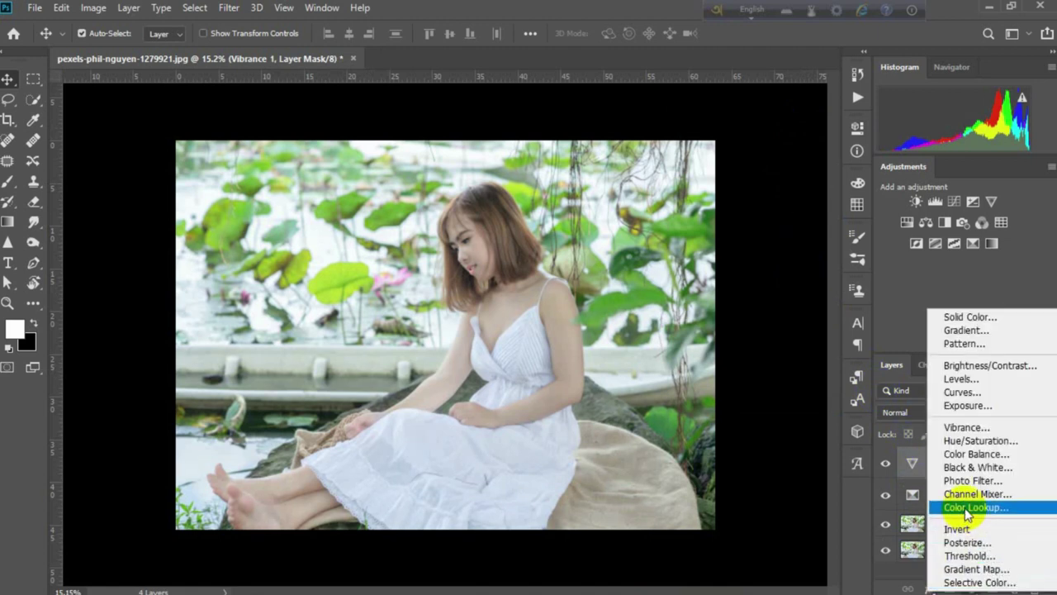
click(976, 493)
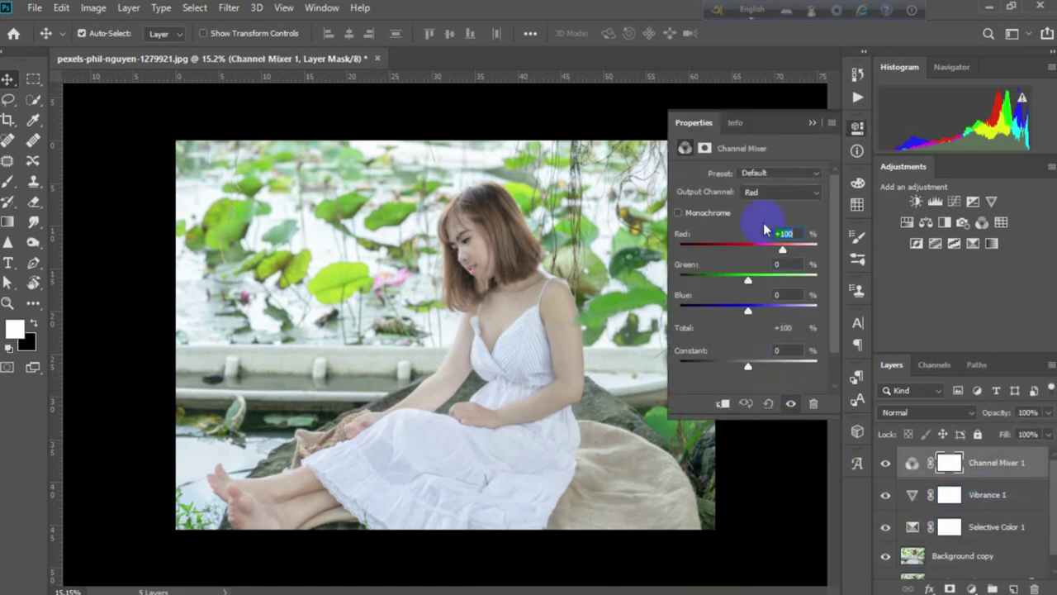
- Set the Channel Mixer Green output to Green 0 and Blue +100
click(773, 193)
click(768, 208)
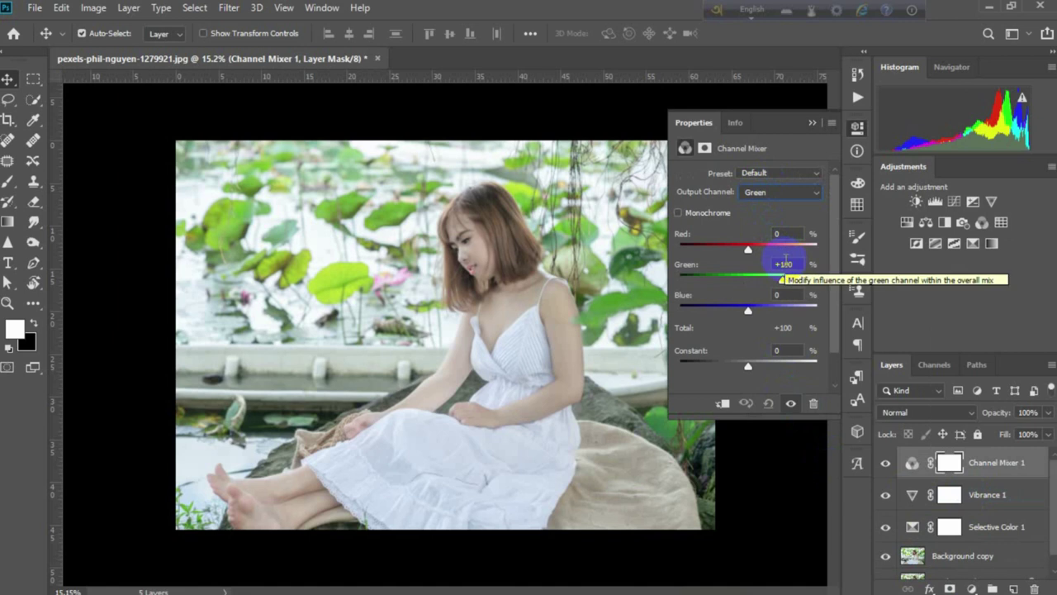
click(785, 263)
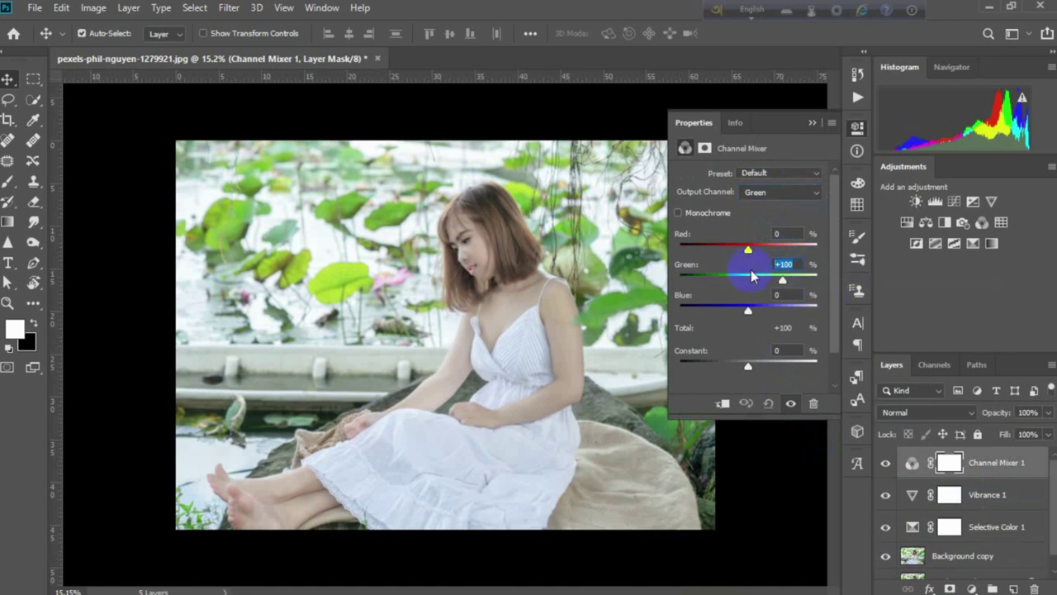
text(0)
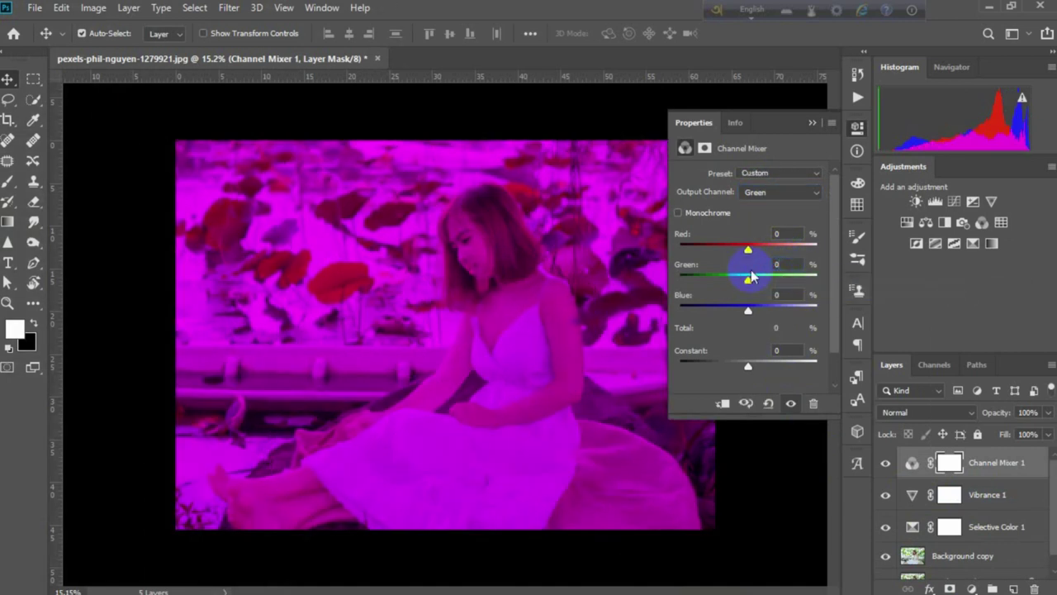
click(772, 295)
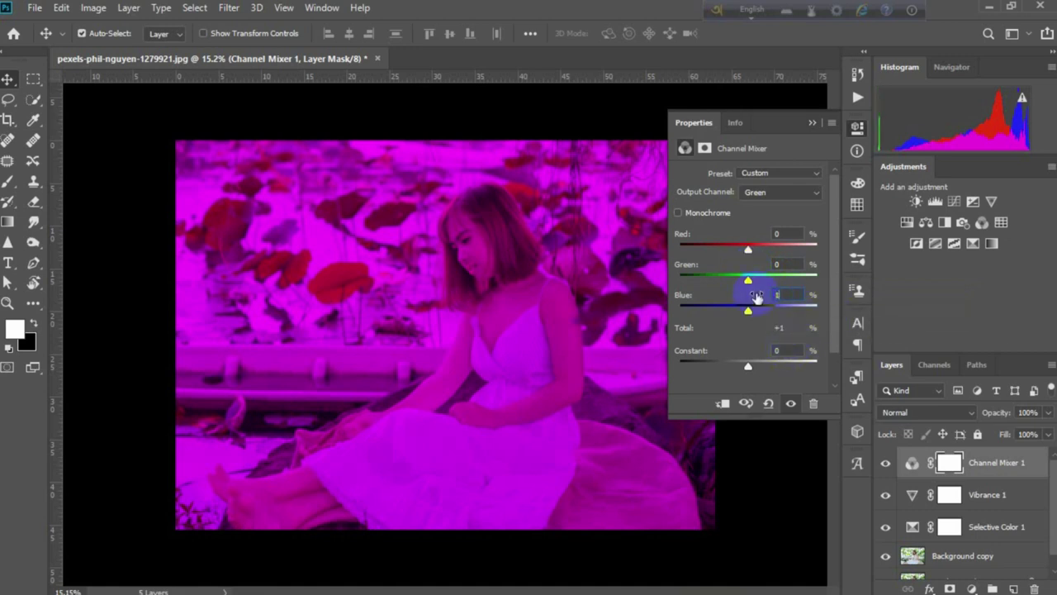
text(100)
key(Return)
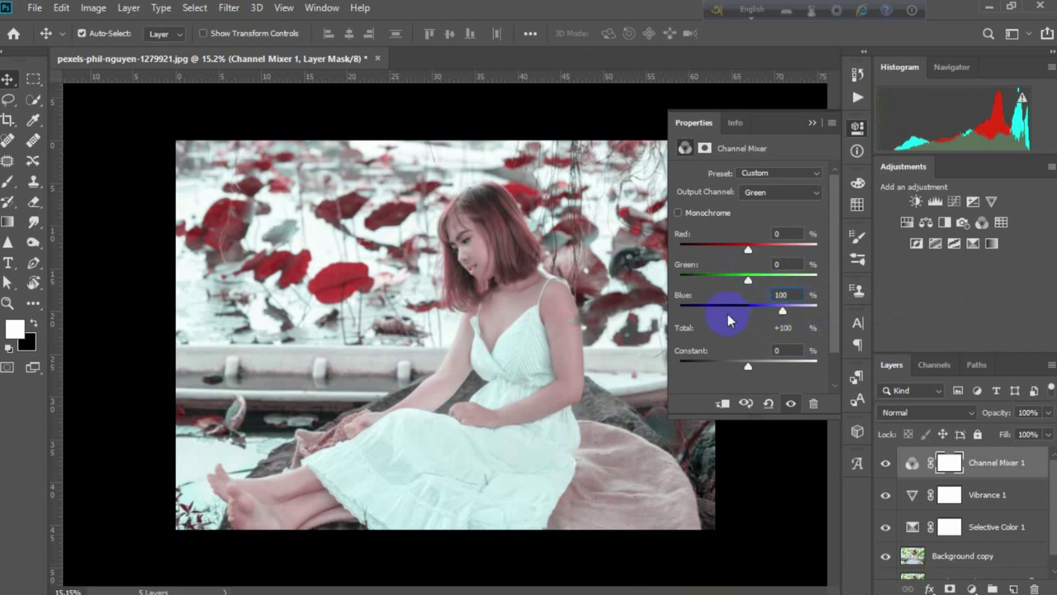
- Set the Channel Mixer Blue output so Green contributes +100
click(779, 194)
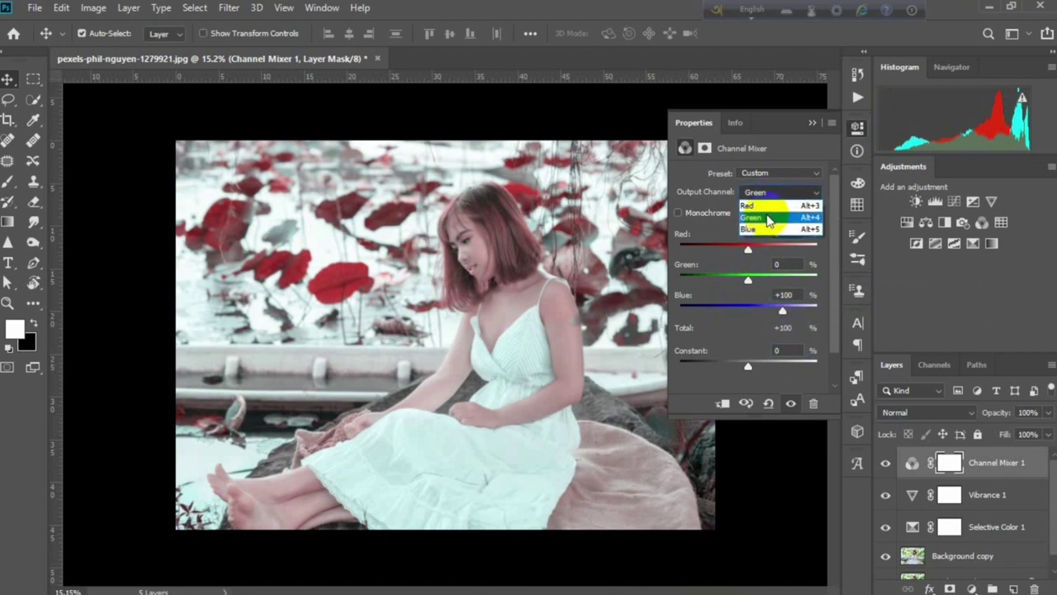
click(772, 230)
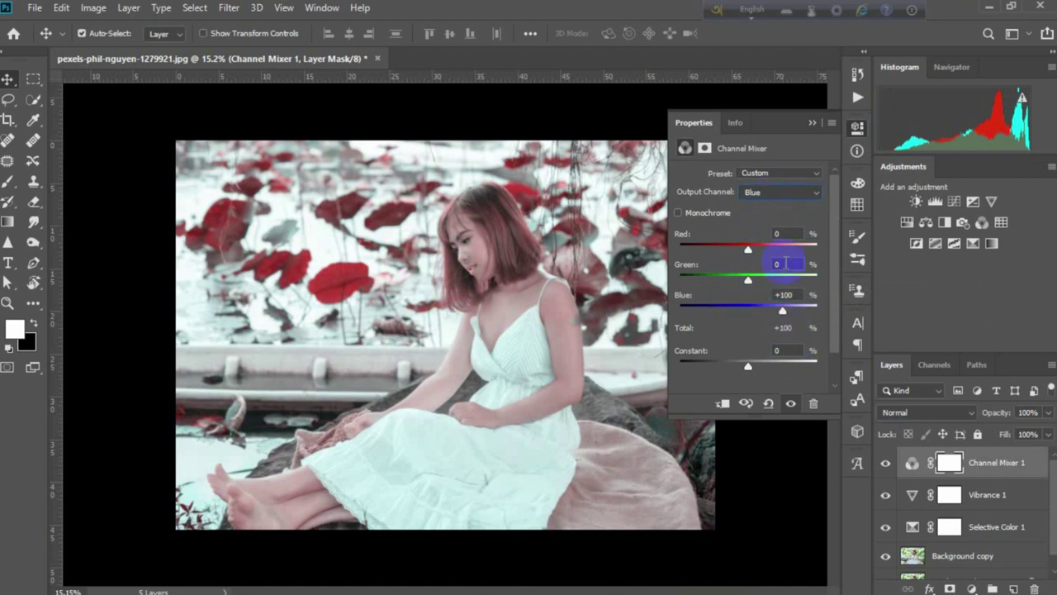
click(787, 263)
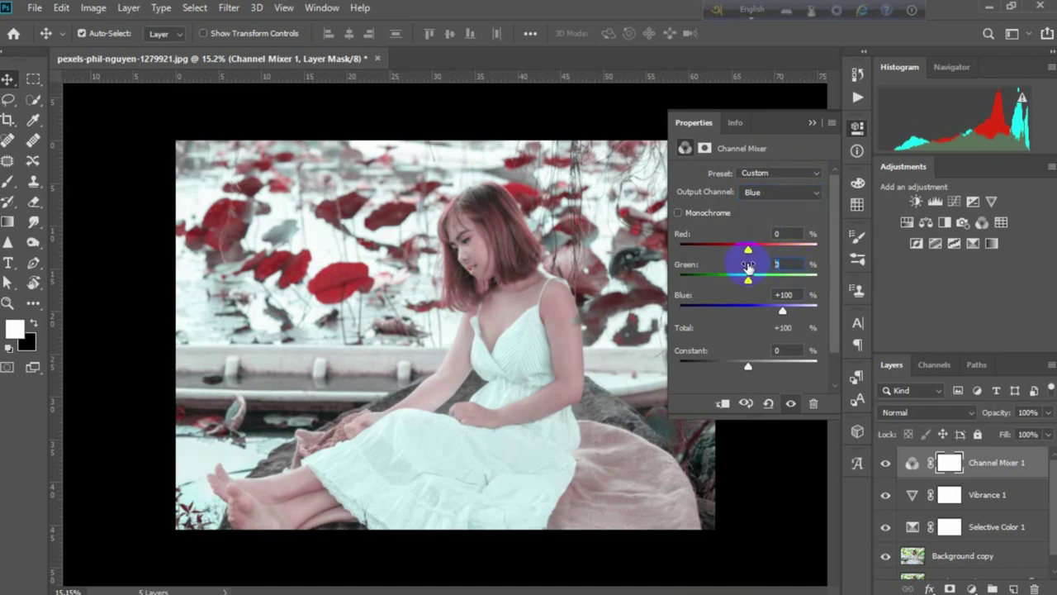
text(100)
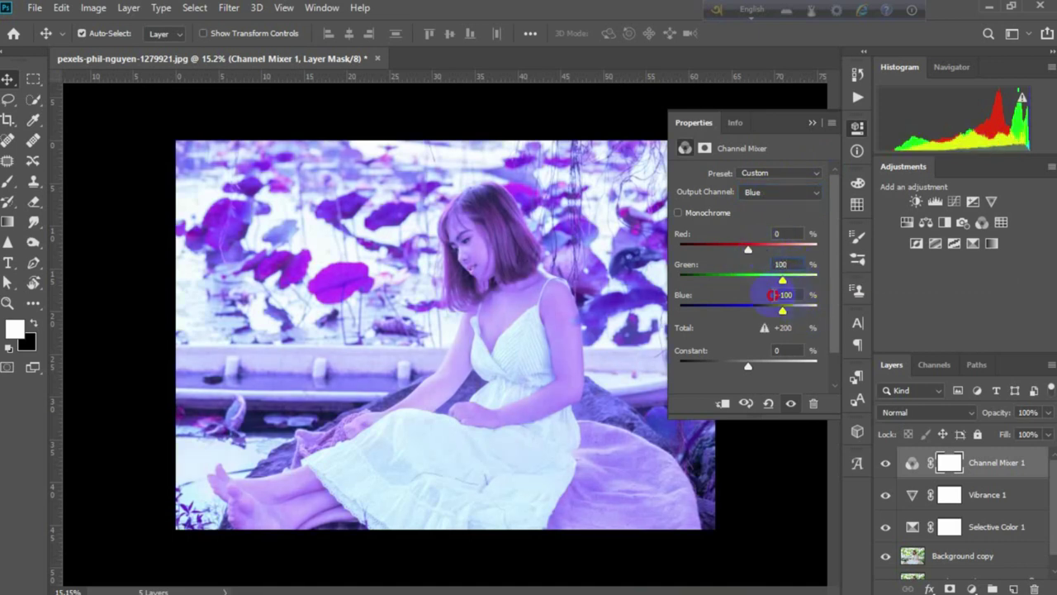
text(0)
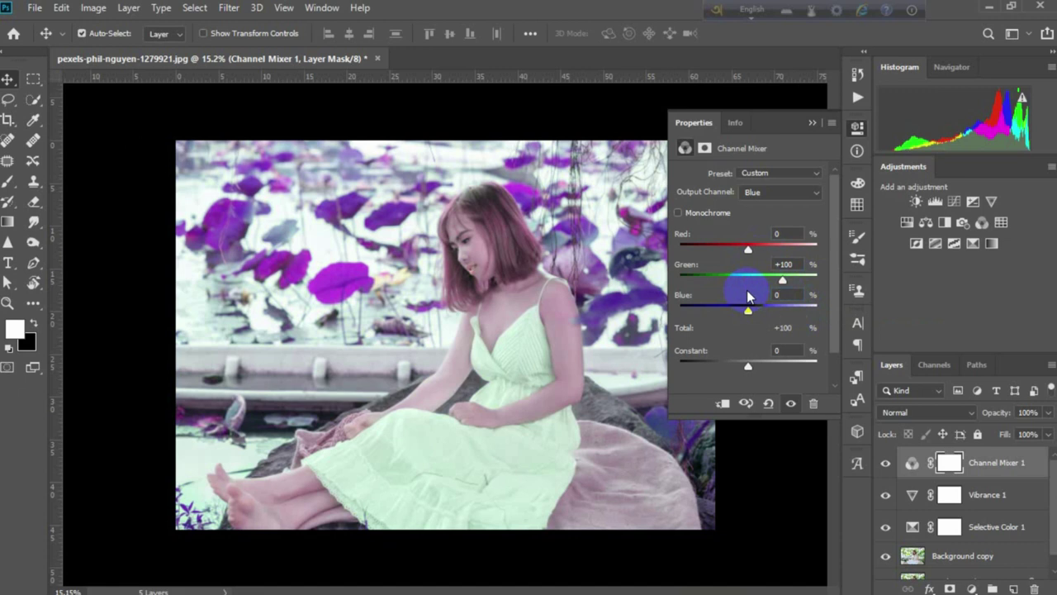
click(811, 122)
click(931, 413)
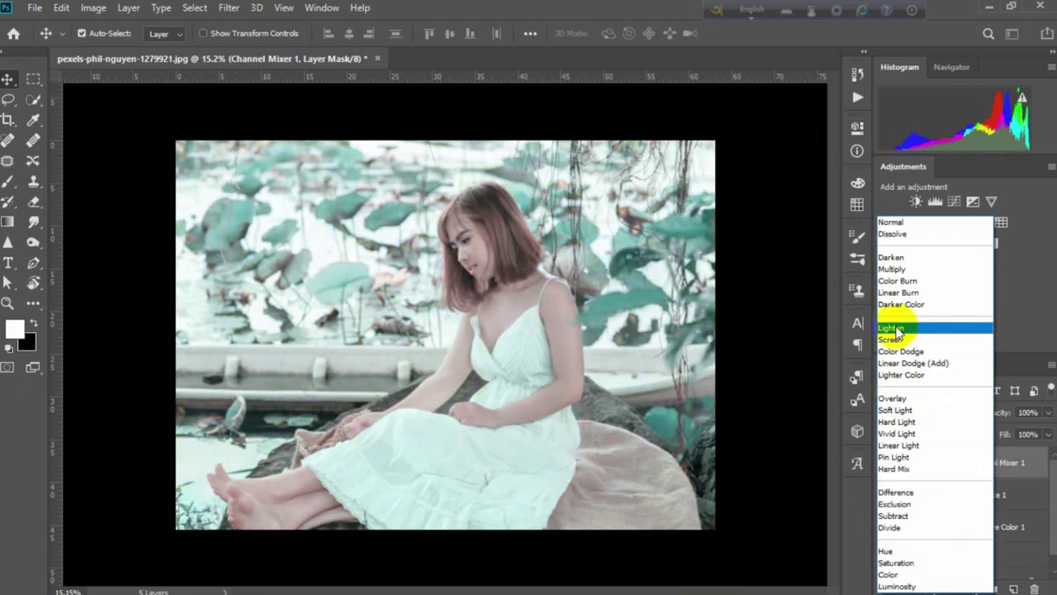
- Blend the Channel Mixer in Lighten mode and add a reversed radial Gradient Fill
click(896, 328)
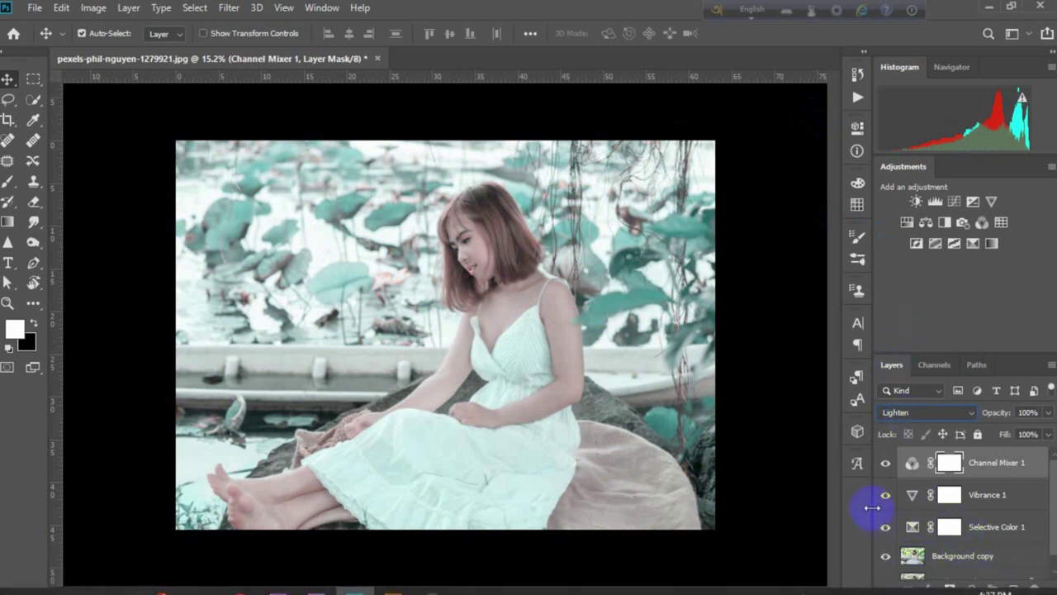
click(971, 588)
click(962, 323)
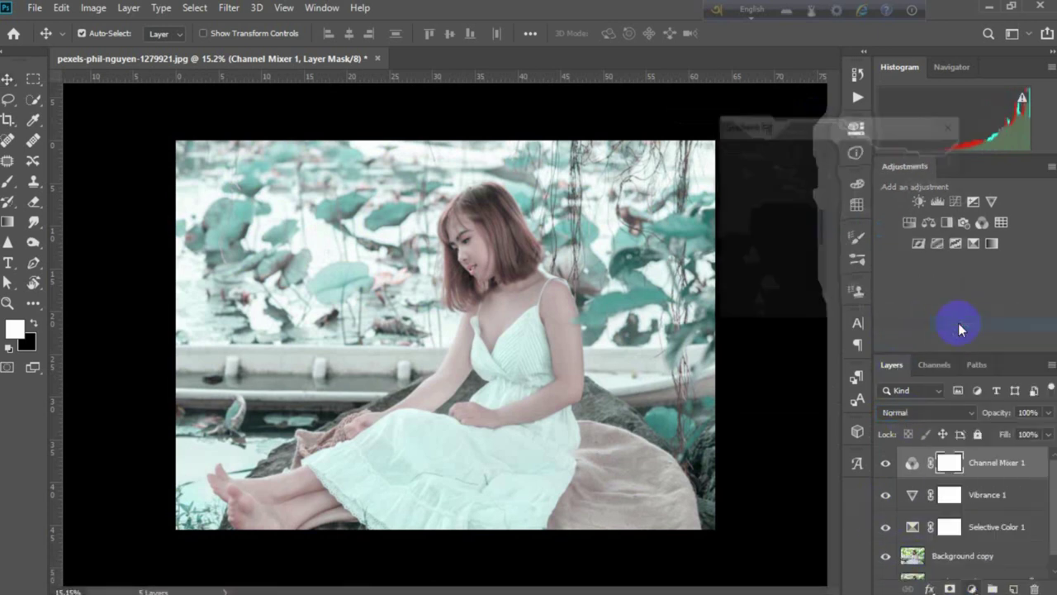
click(774, 258)
click(826, 181)
click(791, 208)
- Re-centre the radial gradient over the woman's face and pick a different gradient preset
drag(455, 330, 492, 258)
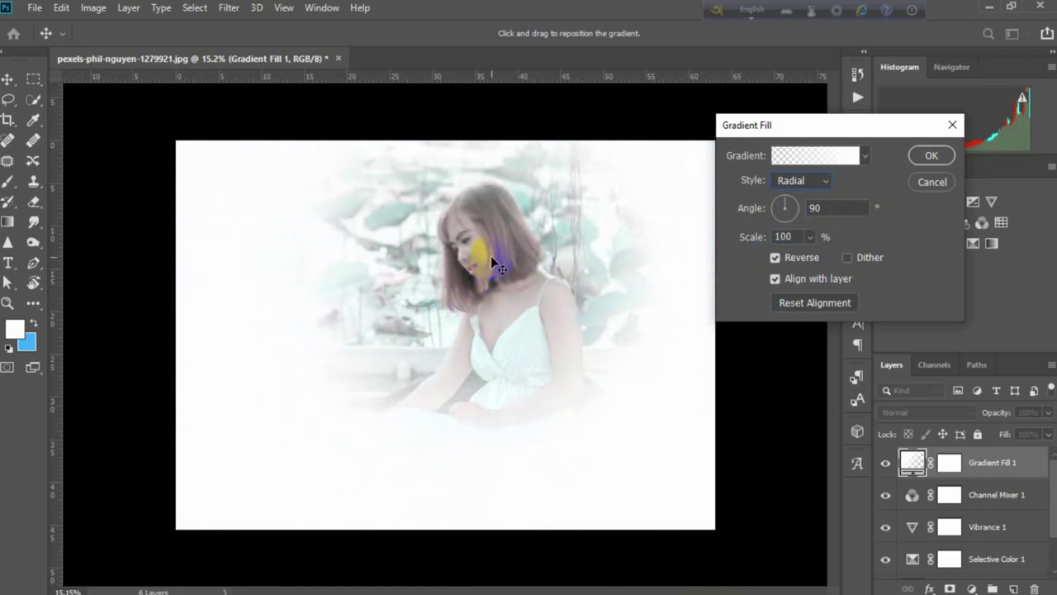
click(802, 305)
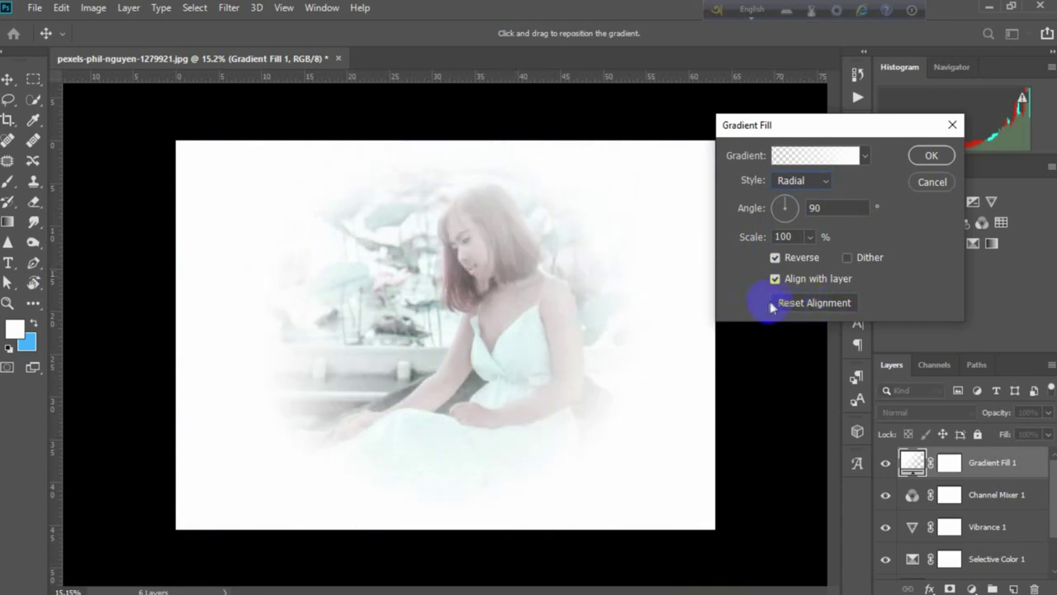
drag(538, 302, 479, 264)
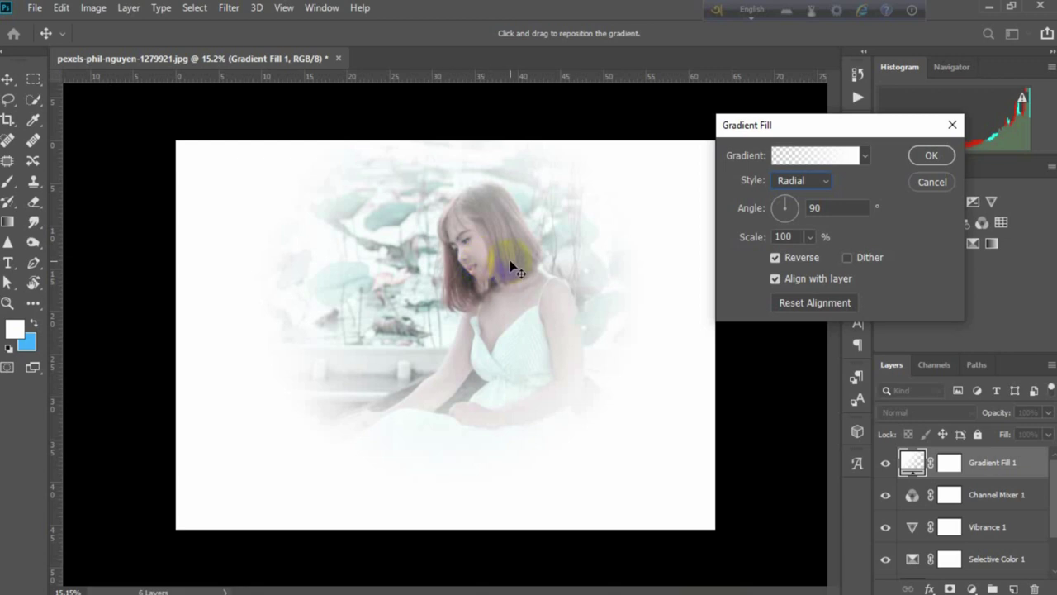
click(865, 156)
click(815, 241)
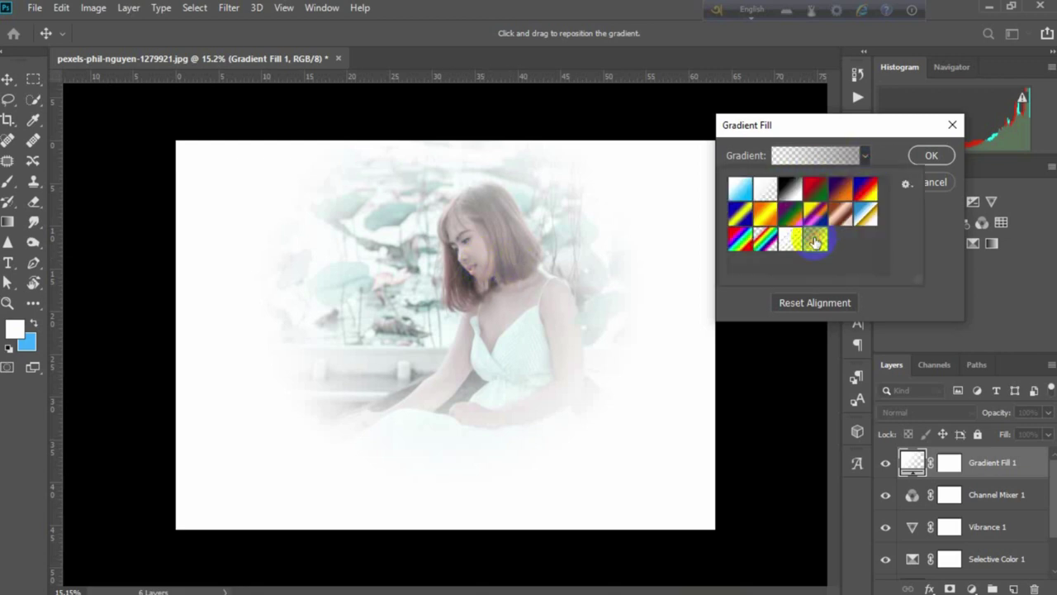
drag(442, 311, 471, 260)
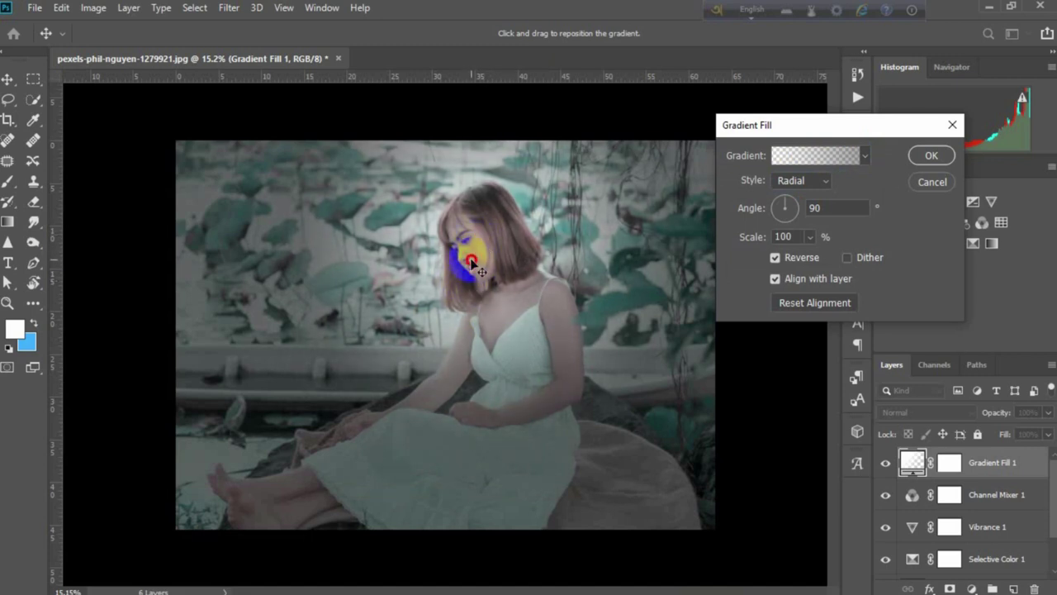
- Set the gradient scale to 200% and apply the Gradient Fill settings
double_click(817, 208)
double_click(800, 238)
drag(811, 236, 818, 257)
double_click(789, 237)
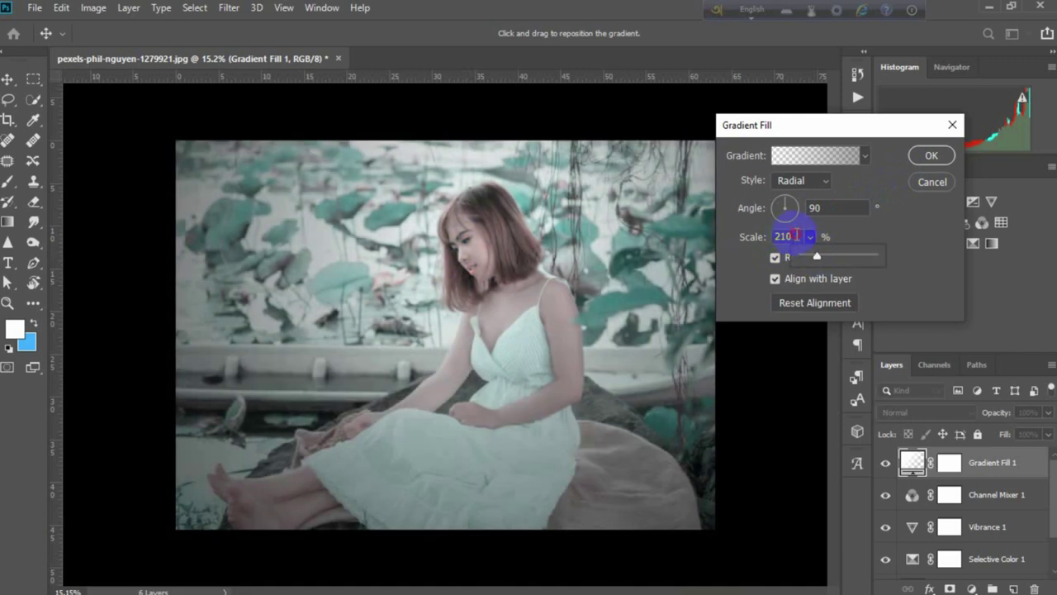
text(200)
click(929, 156)
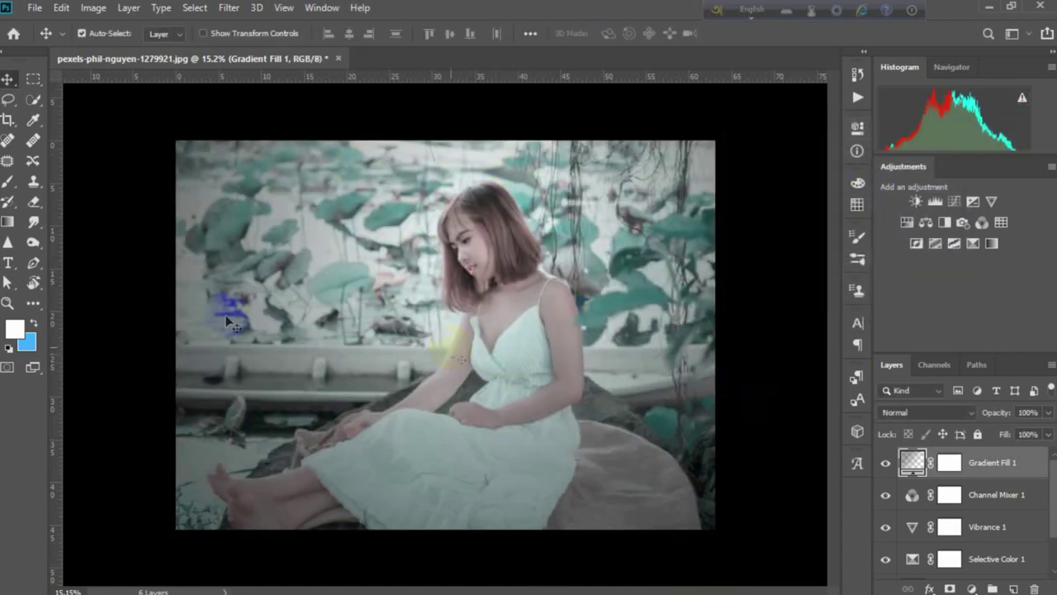
- Set the background colour to pure black (#000000)
click(28, 342)
click(834, 330)
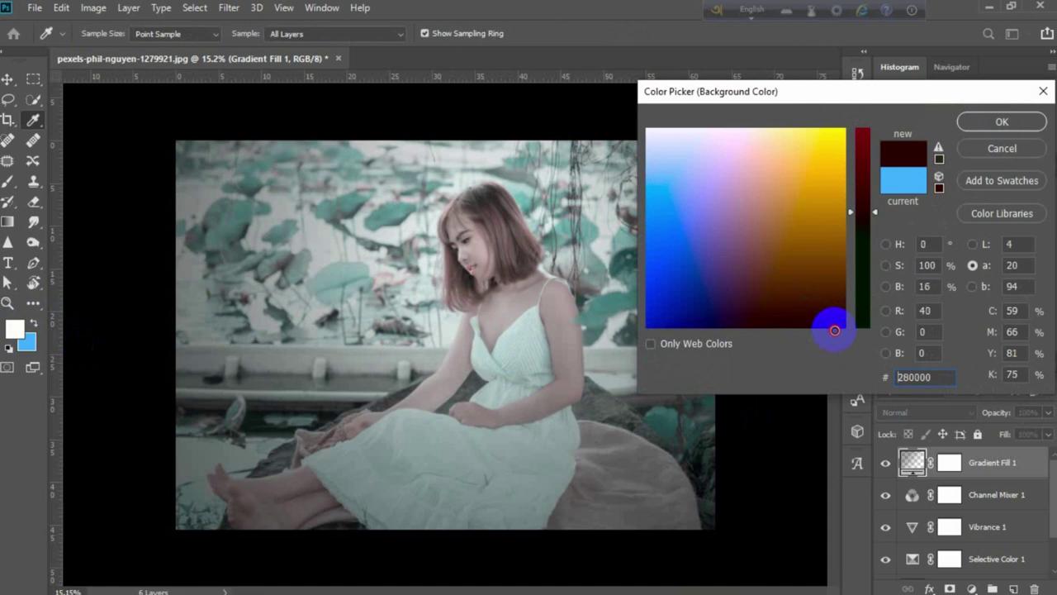
click(651, 344)
click(652, 345)
click(803, 326)
drag(864, 306, 864, 329)
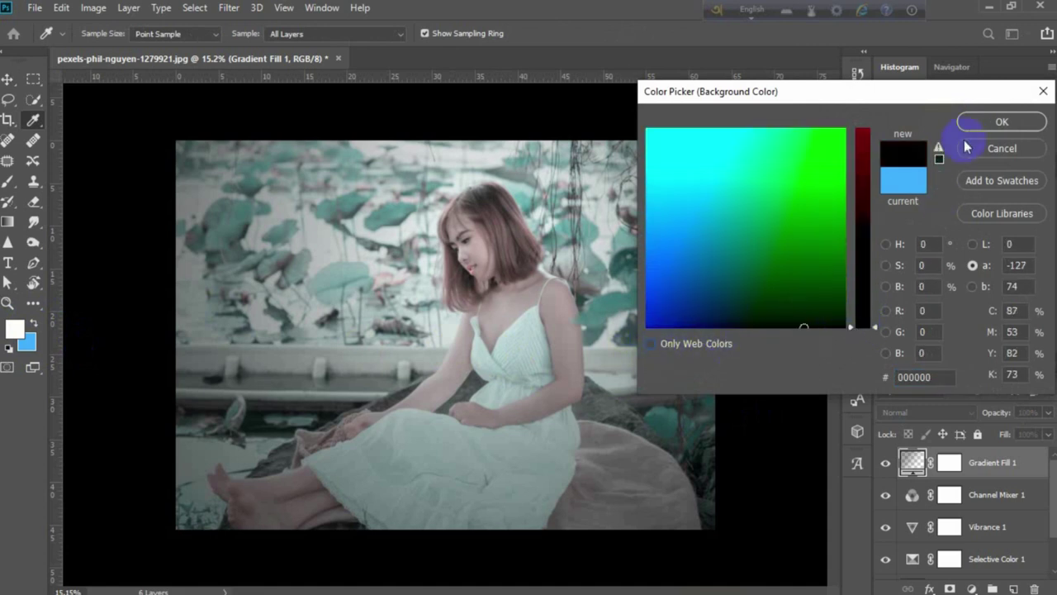
click(968, 120)
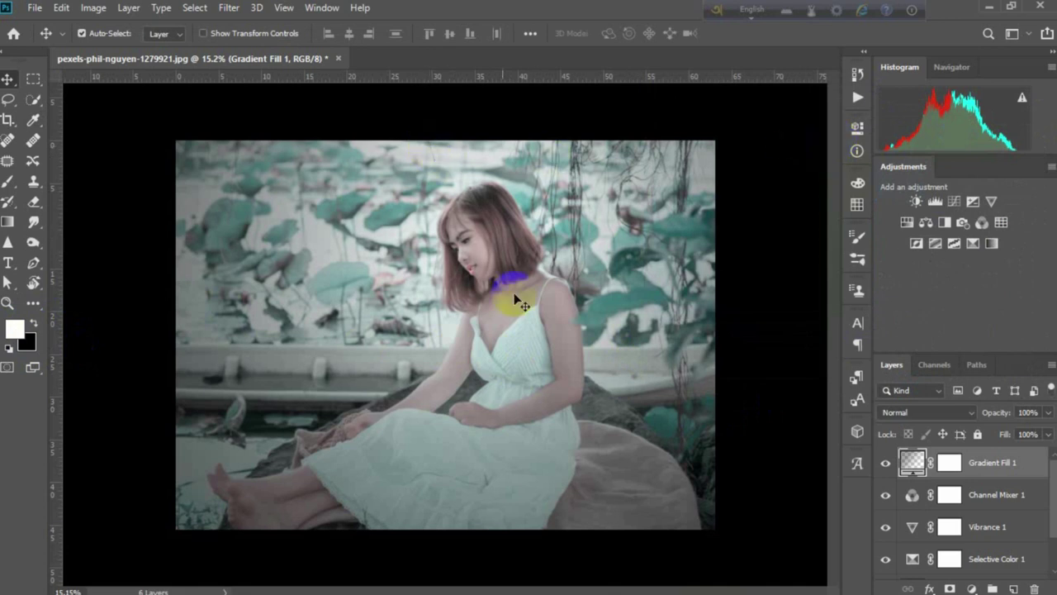
- Target the Gradient Fill 1 layer mask for editing
click(961, 485)
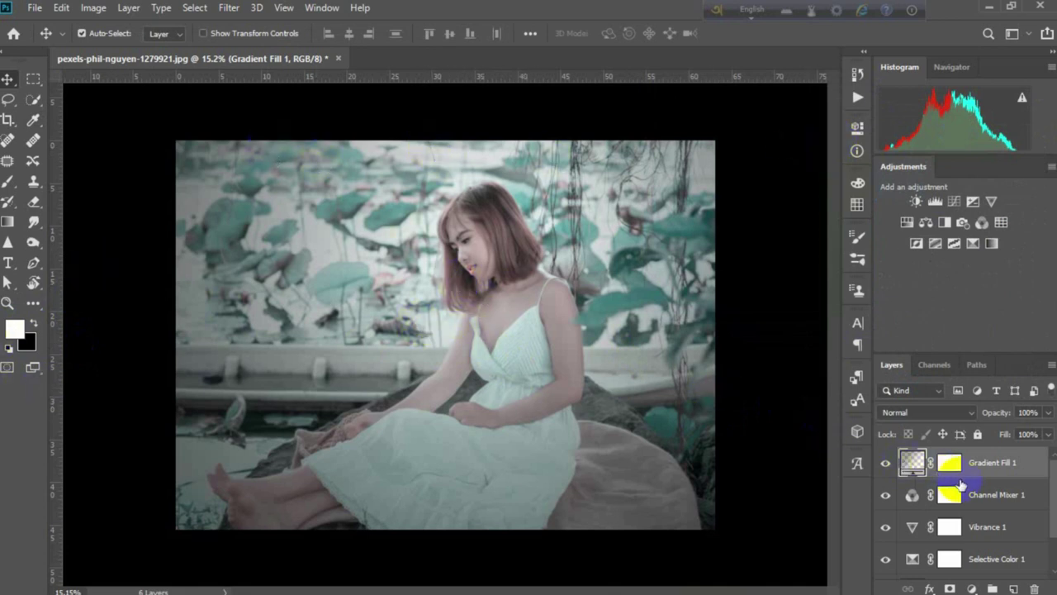
click(524, 305)
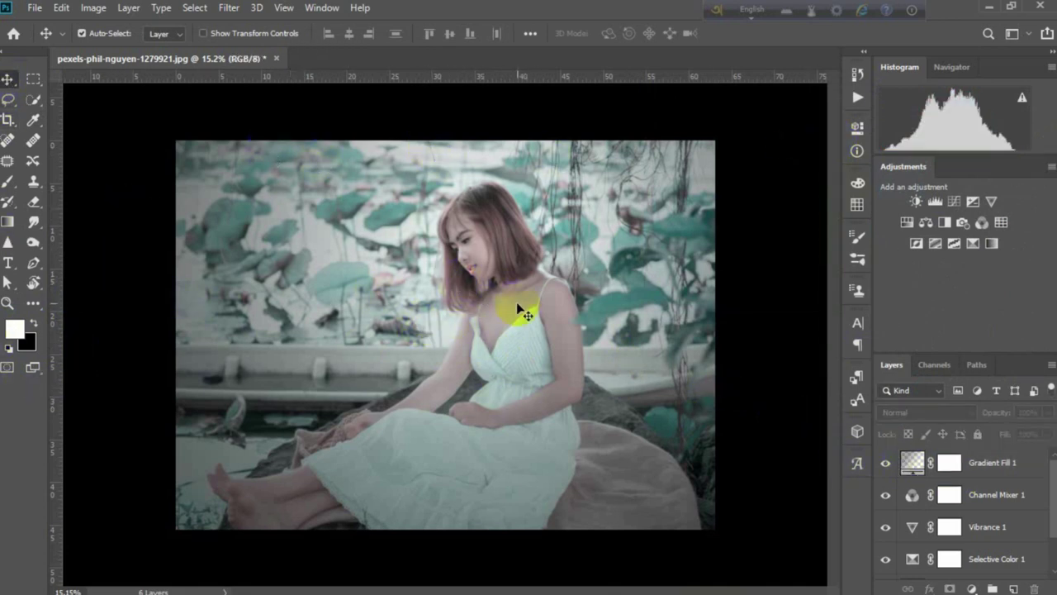
drag(509, 281, 484, 252)
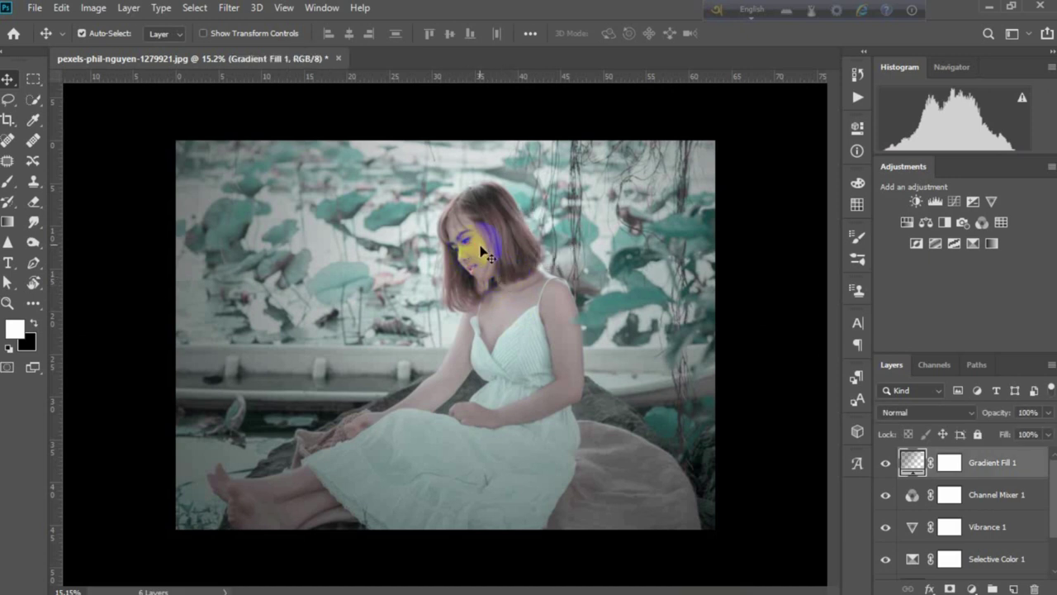
click(949, 463)
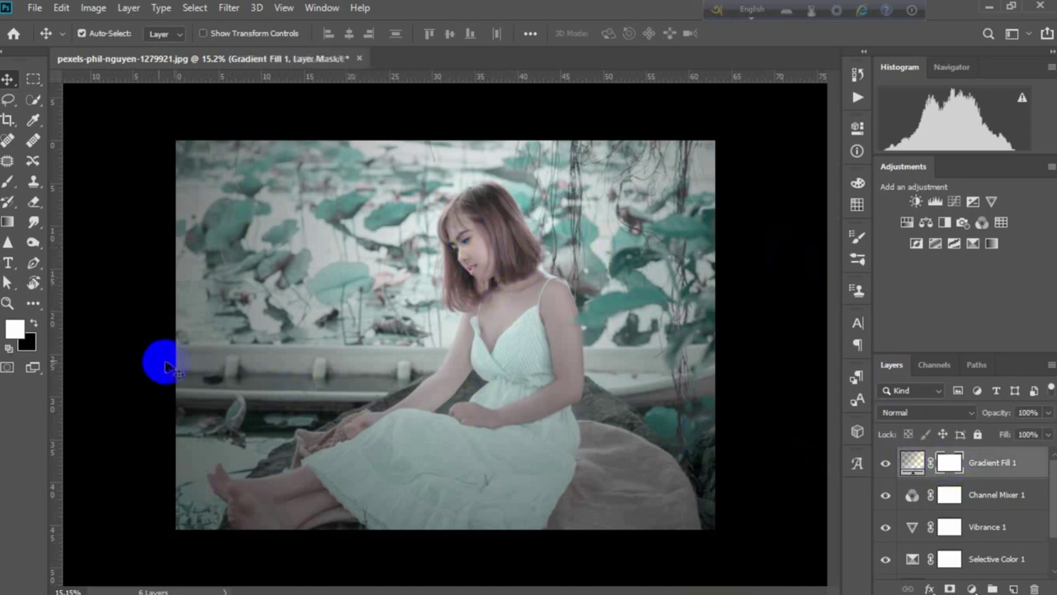
- Paint over the woman's face on the Gradient Fill 1 mask with a 50% opacity brush
click(7, 180)
drag(190, 225, 210, 226)
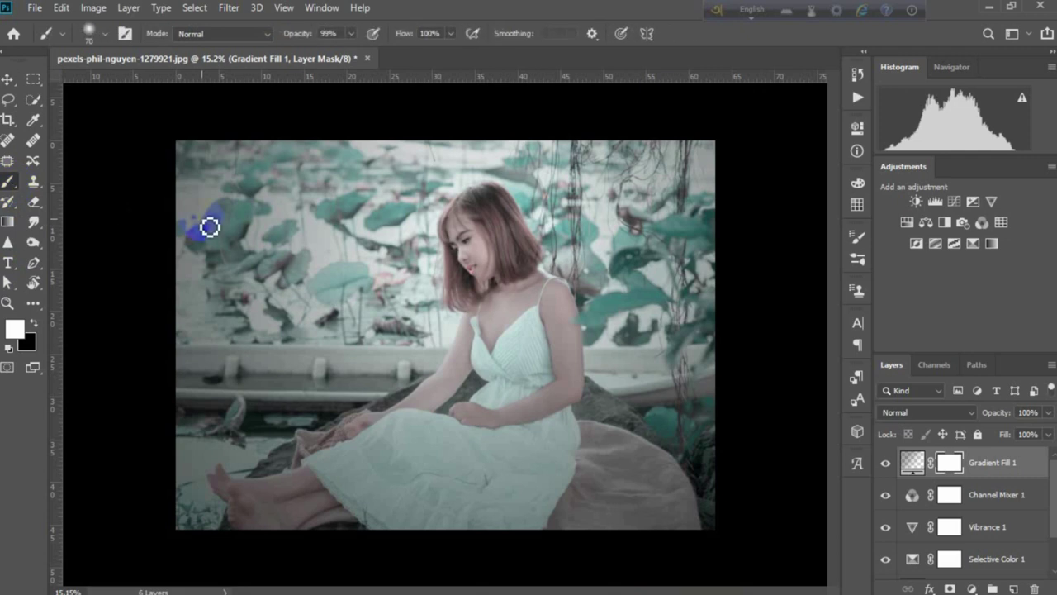
click(330, 34)
text(50)
mouse_move(459, 263)
mouse_down()
mouse_move(479, 277)
mouse_move(492, 260)
mouse_move(425, 437)
mouse_move(515, 378)
mouse_move(484, 441)
mouse_move(404, 462)
mouse_move(477, 250)
mouse_move(462, 242)
mouse_up()
click(972, 588)
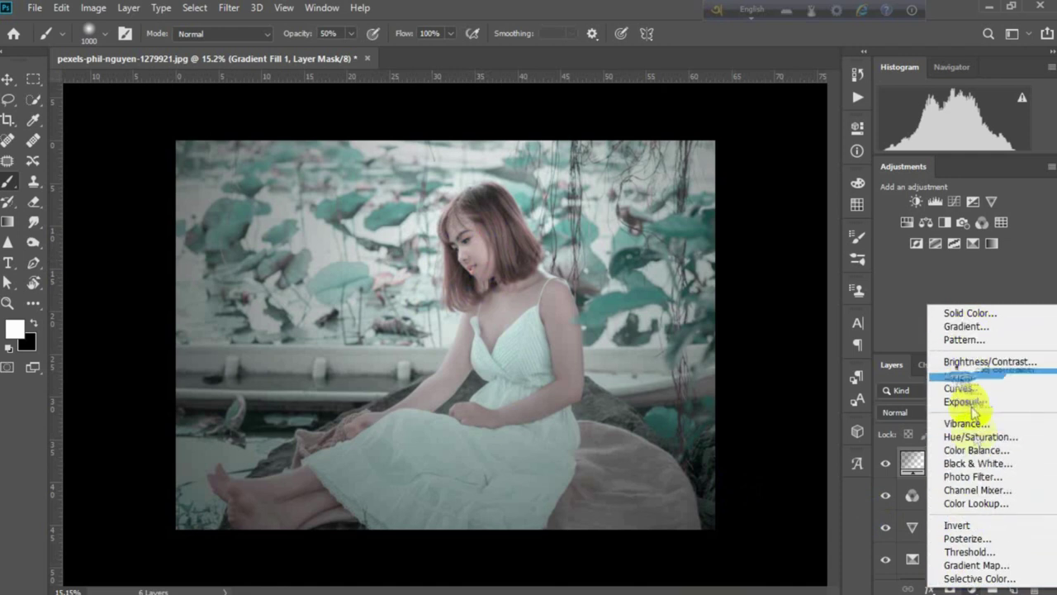
- Reverse the Gradient Map and blend its layer in Screen mode at 20% opacity
double_click(912, 495)
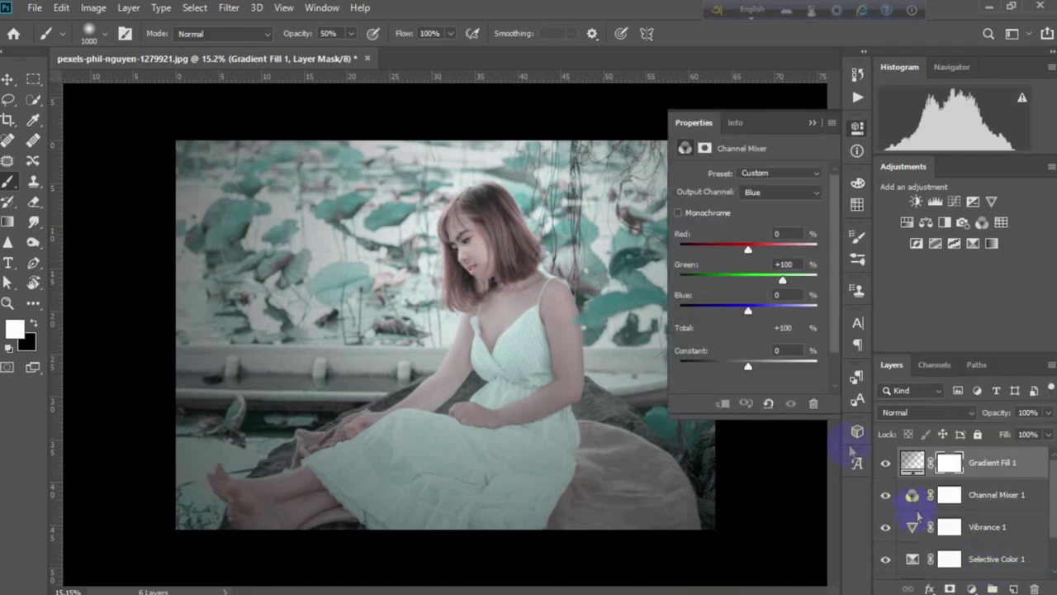
click(678, 211)
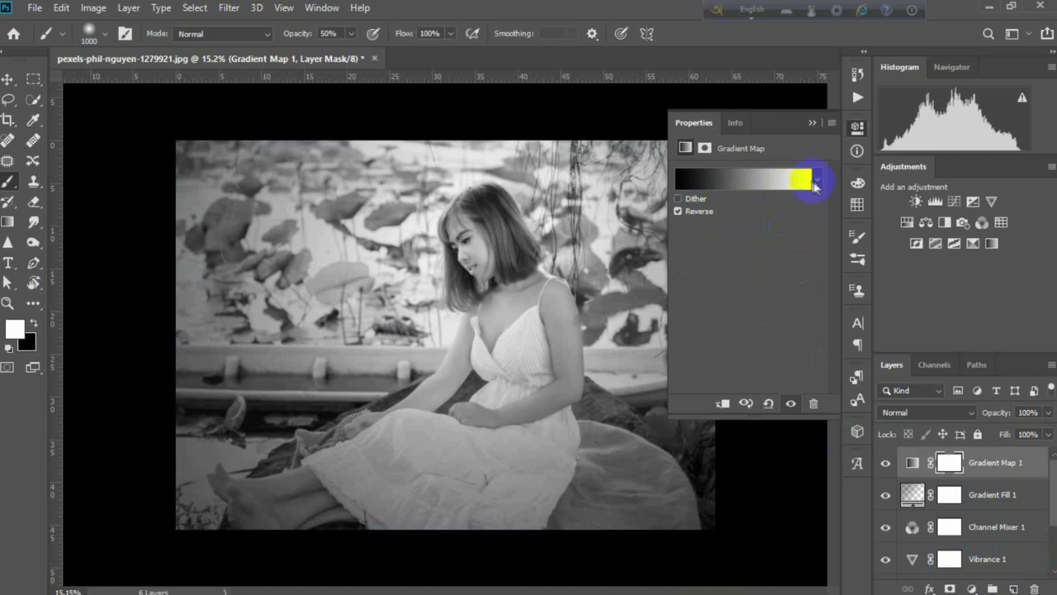
click(944, 412)
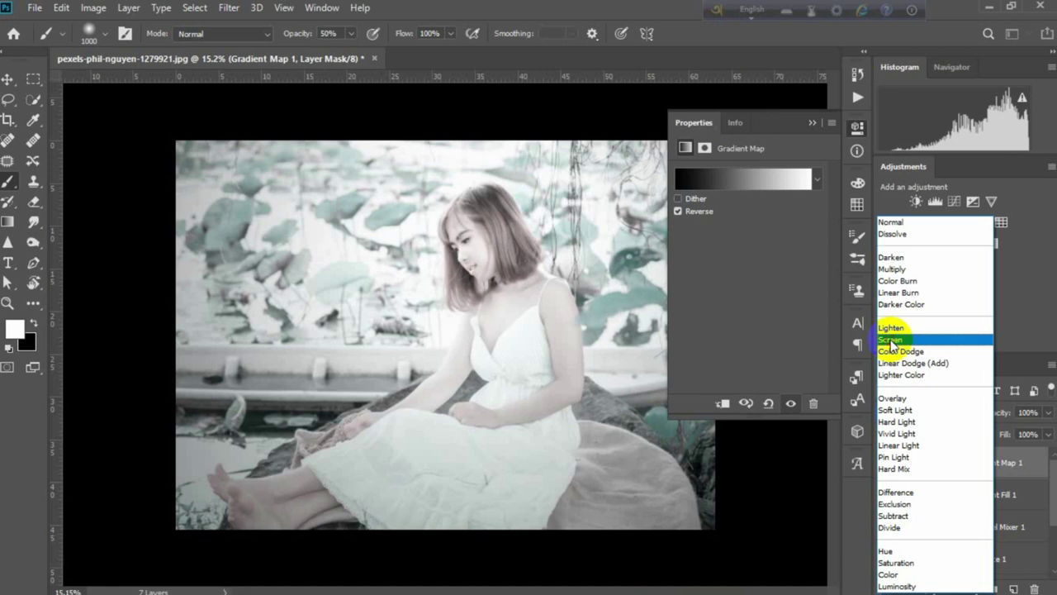
click(891, 339)
click(1047, 412)
click(1014, 431)
drag(1014, 431, 991, 432)
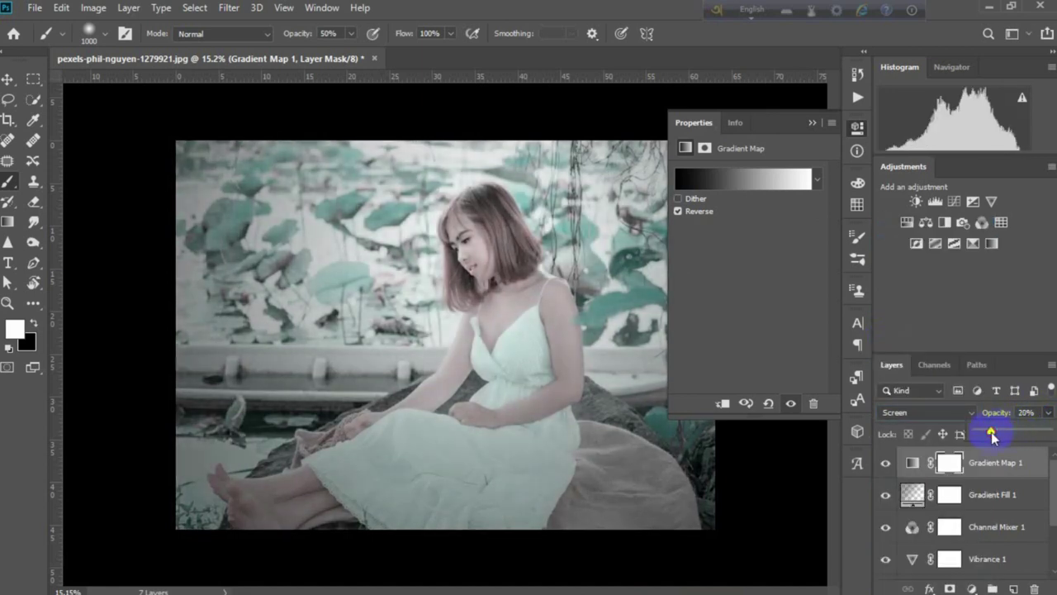
click(812, 122)
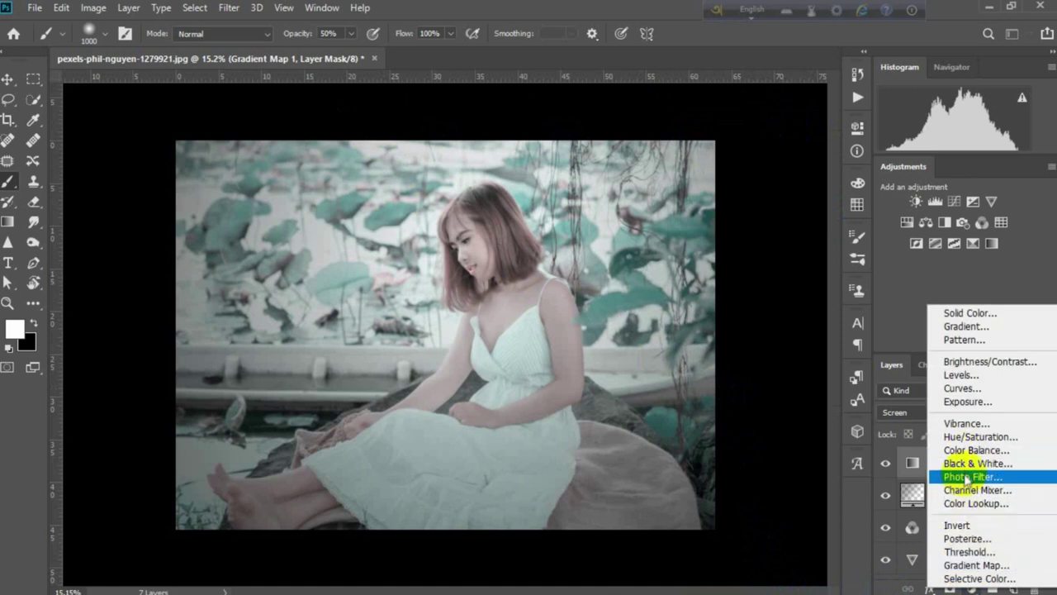
- Add an Exposure layer with Exposure +0.15, Offset -0.0170 and Gamma 0.76
click(967, 402)
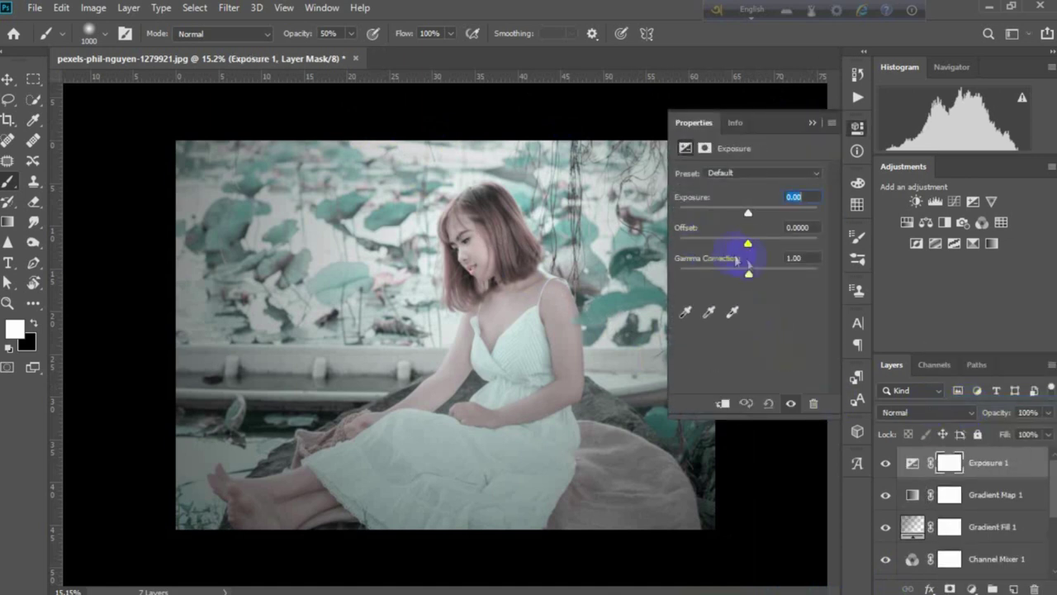
mouse_move(754, 276)
mouse_down()
mouse_move(740, 243)
mouse_move(755, 243)
mouse_move(749, 213)
mouse_up()
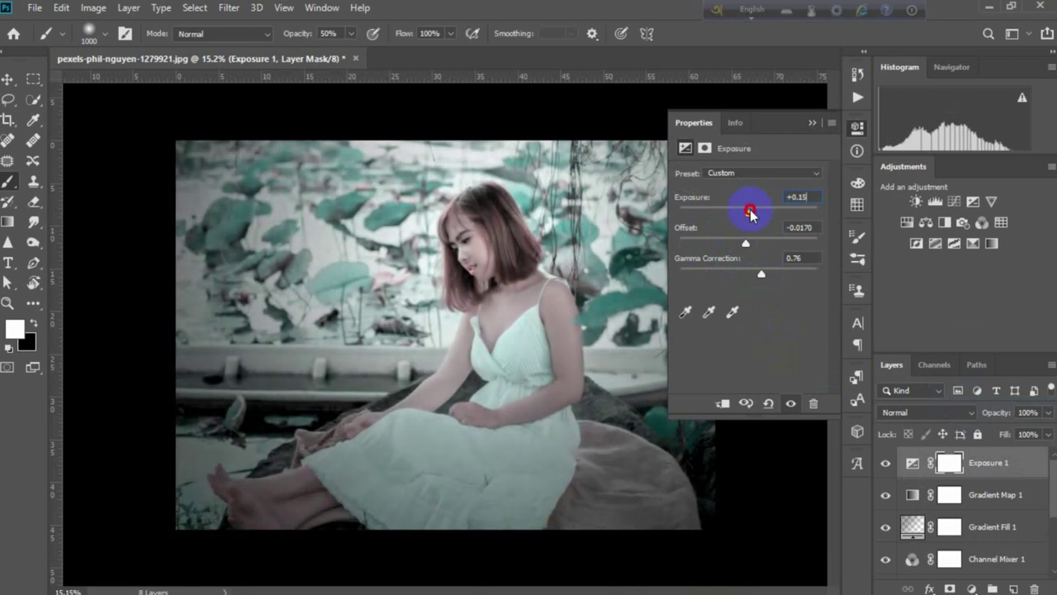
click(812, 123)
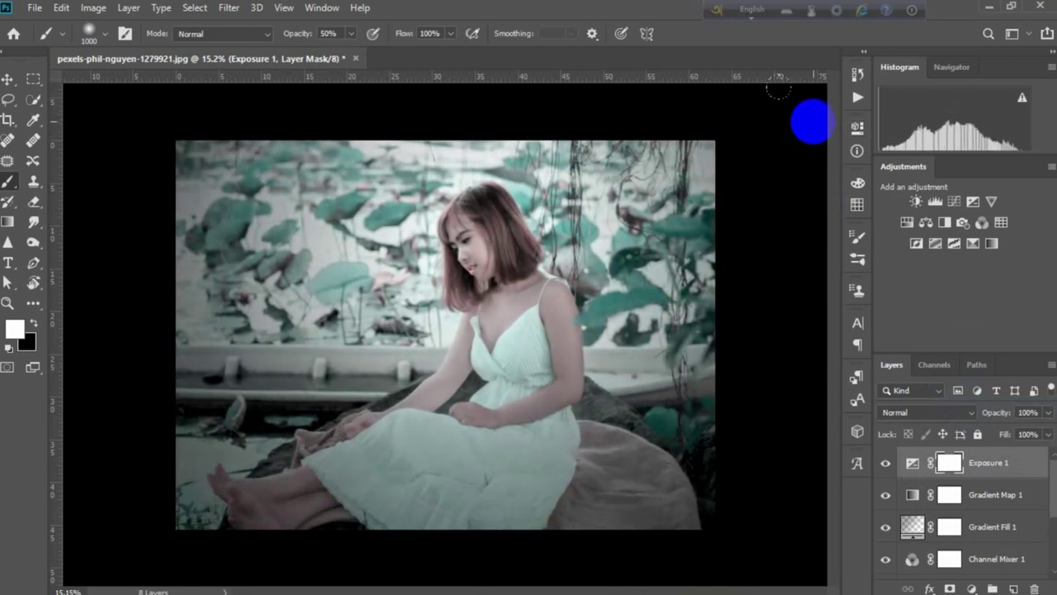
scroll(991, 512, down, 3)
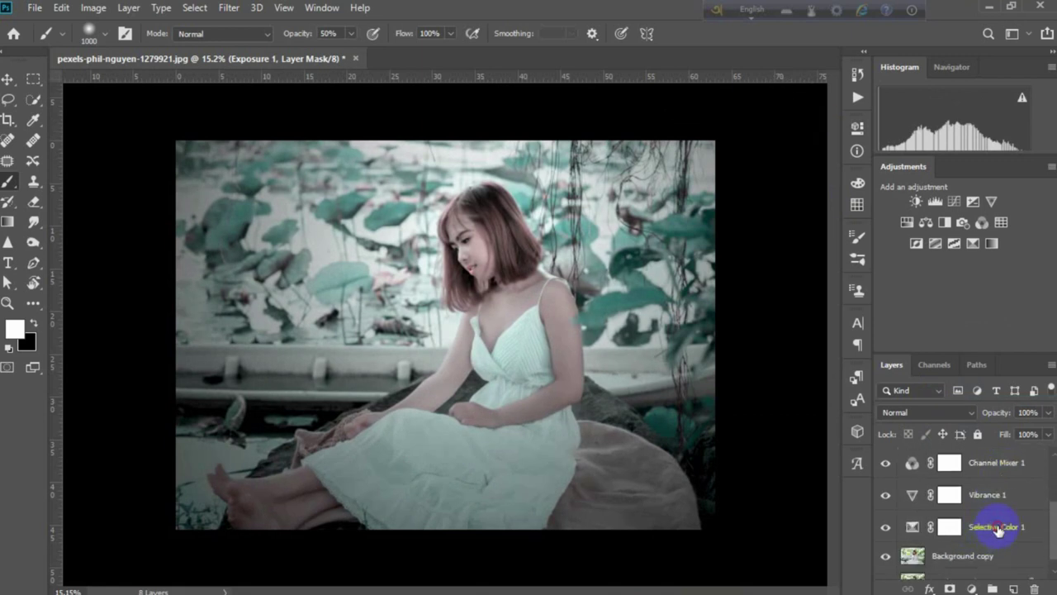
shift+click(997, 529)
right_click(980, 493)
click(812, 465)
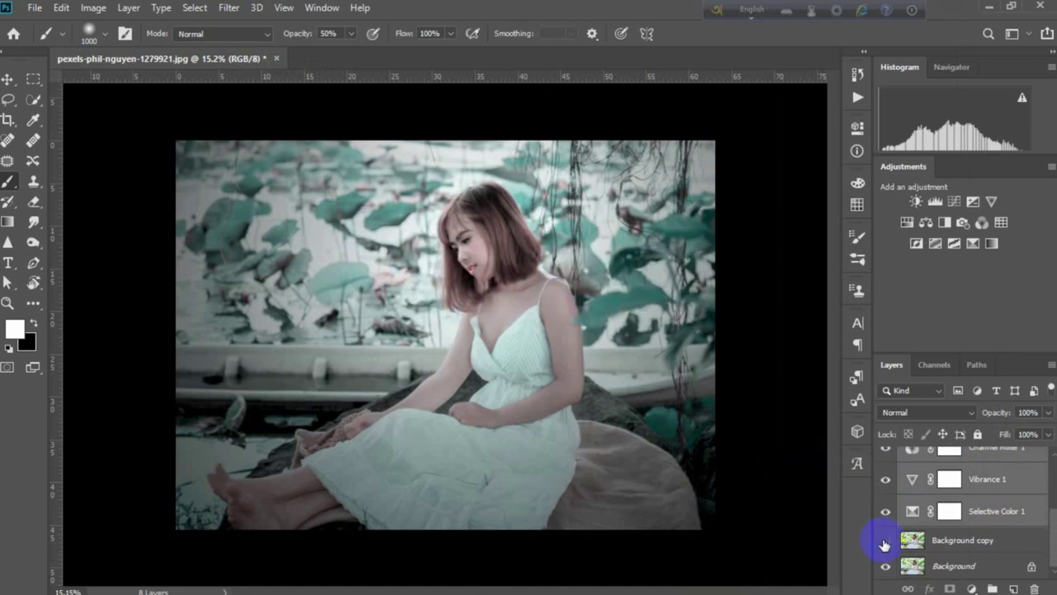
click(802, 531)
click(507, 236)
click(124, 181)
click(7, 79)
click(727, 360)
click(979, 539)
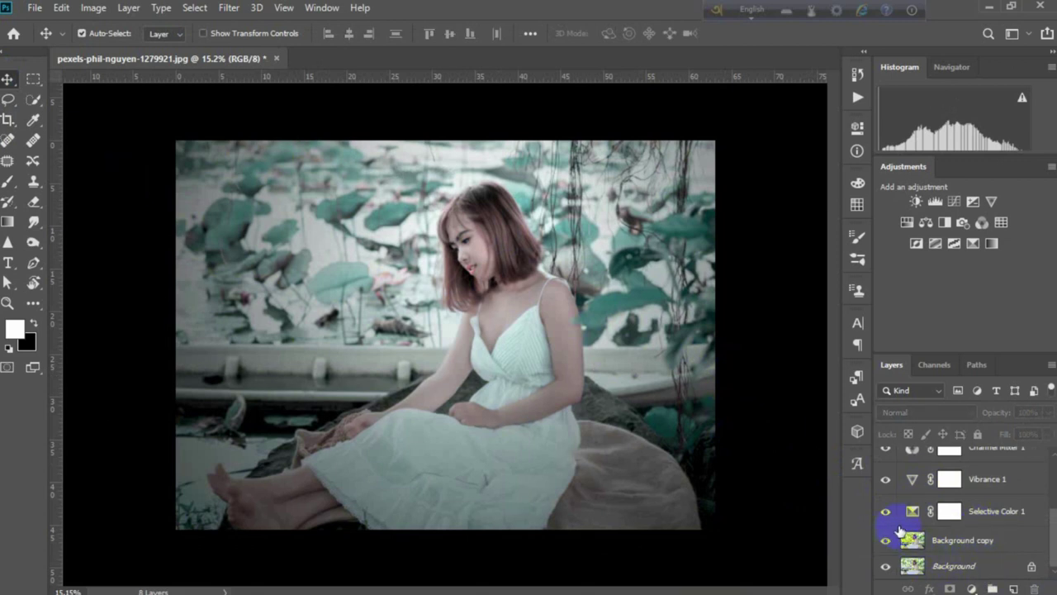
scroll(900, 528, up, 3)
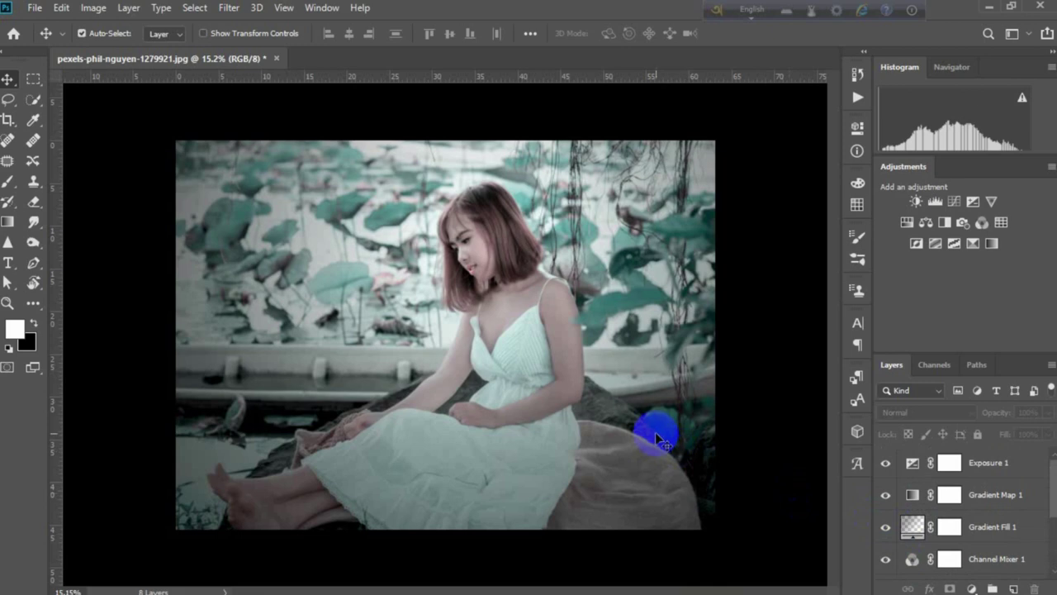